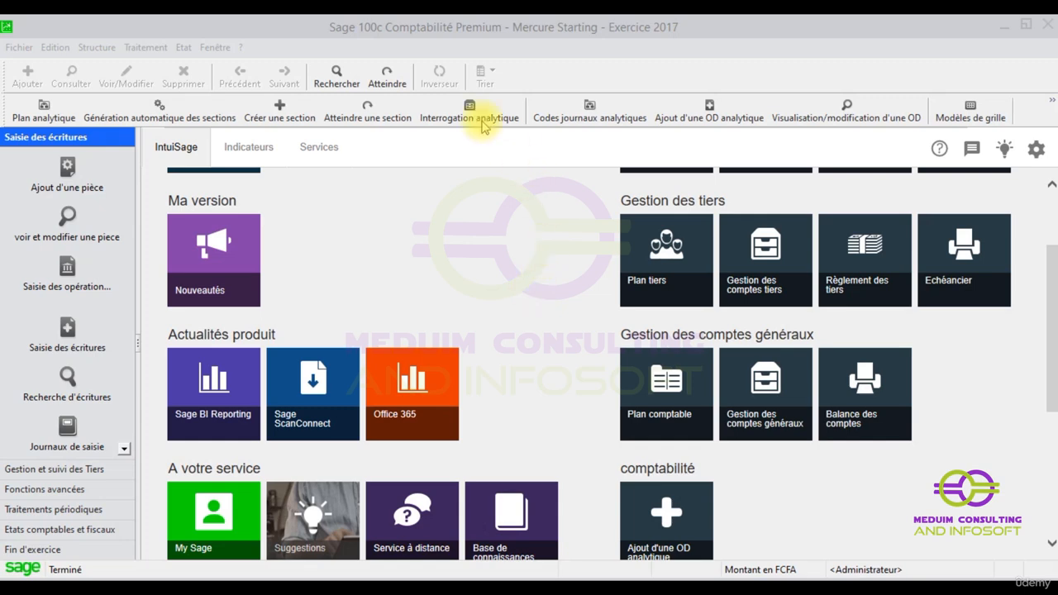
Step: Turn on assistant mode for creating records
{"action": "left_click", "coordinate": [452, 37]}
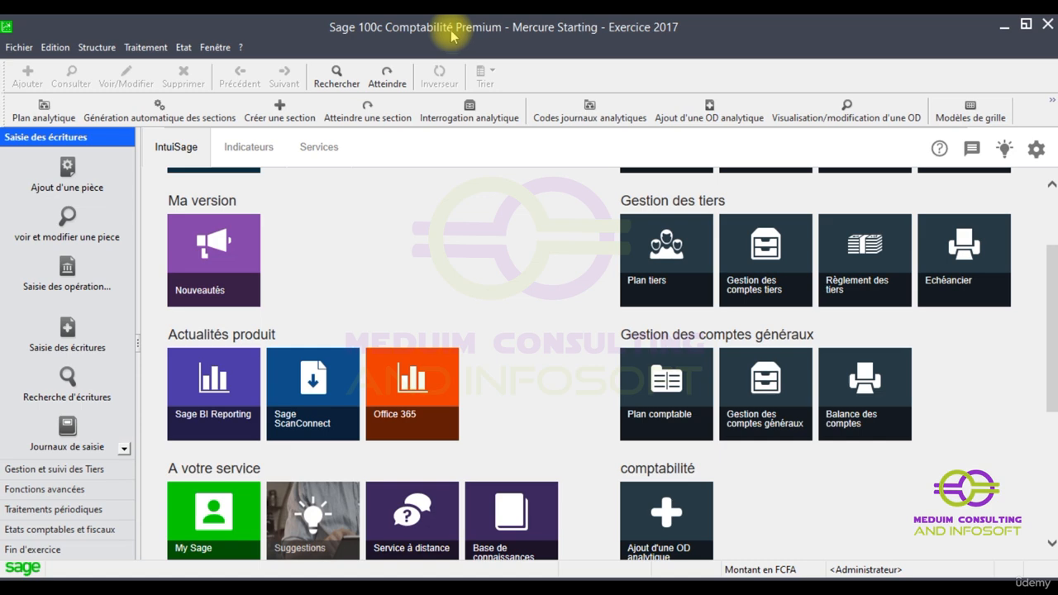
{"action": "left_click", "coordinate": [216, 47]}
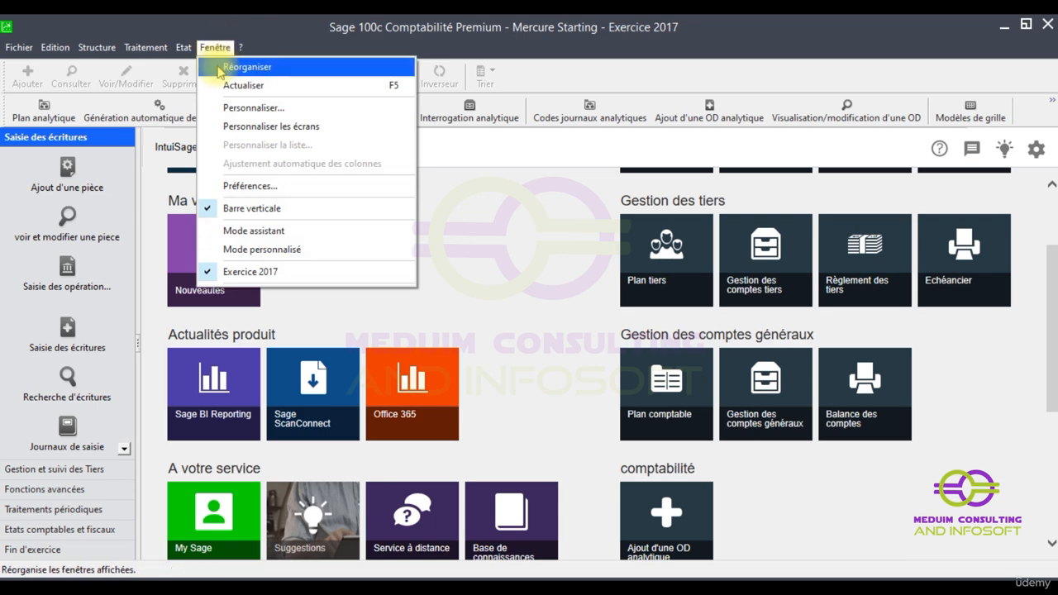
{"action": "left_click", "coordinate": [213, 233]}
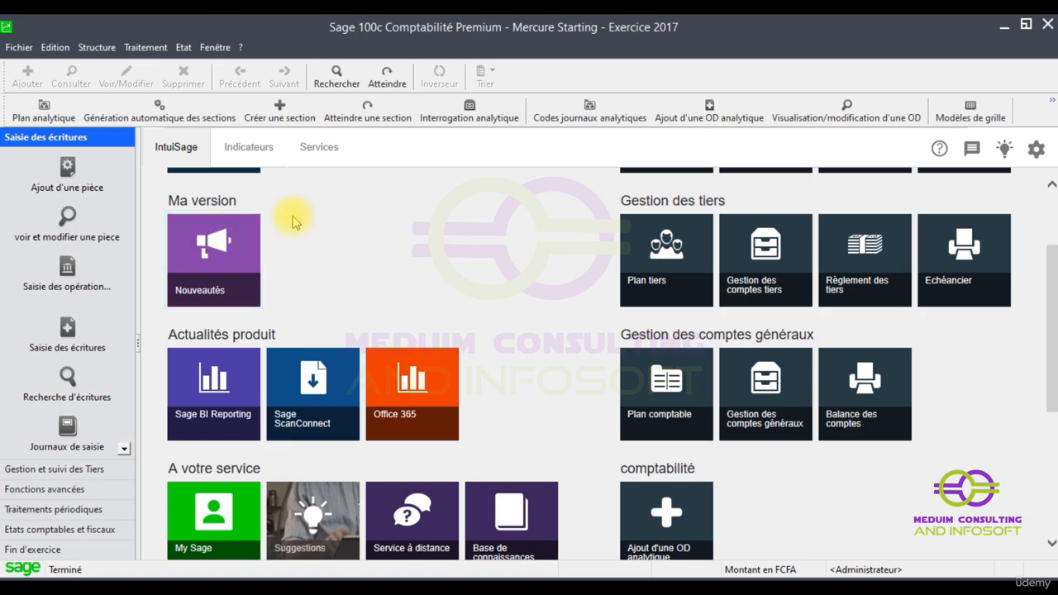
Step: Open the chart of accounts (Plan comptable)
{"action": "left_click", "coordinate": [99, 50]}
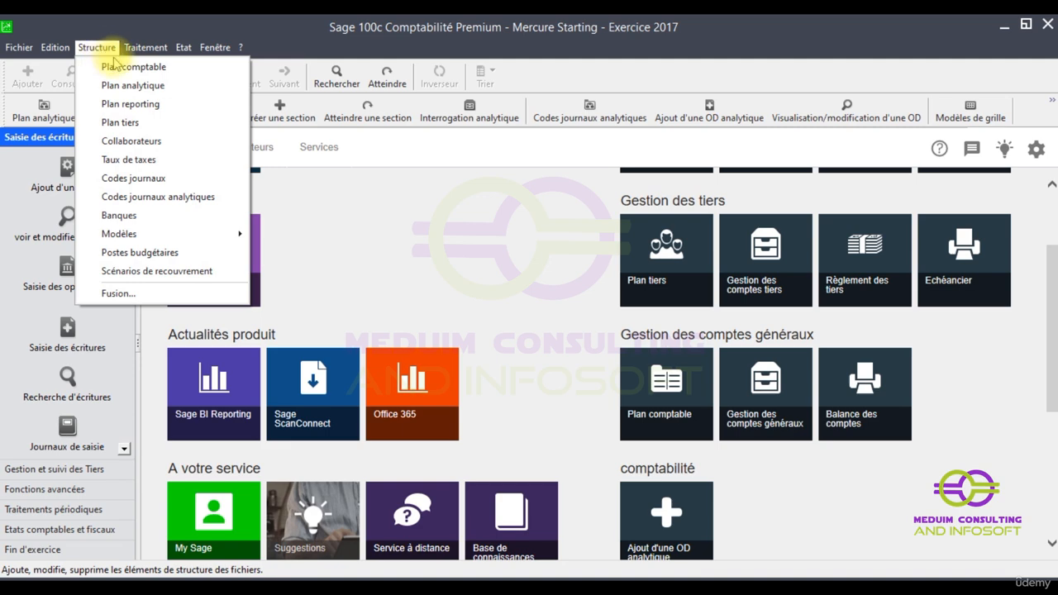
{"action": "left_click", "coordinate": [461, 245]}
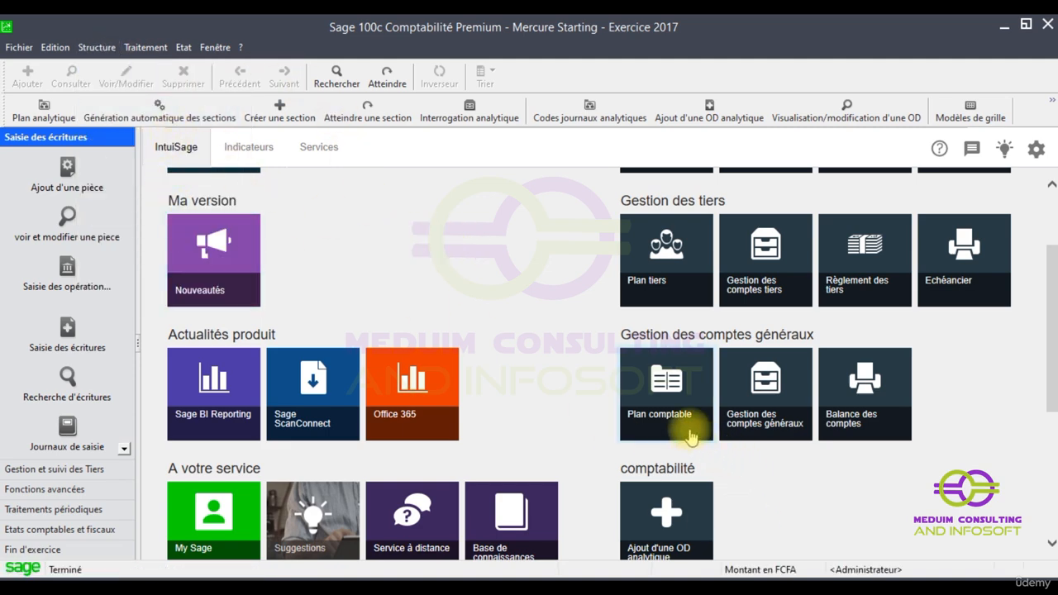
{"action": "left_click", "coordinate": [659, 406]}
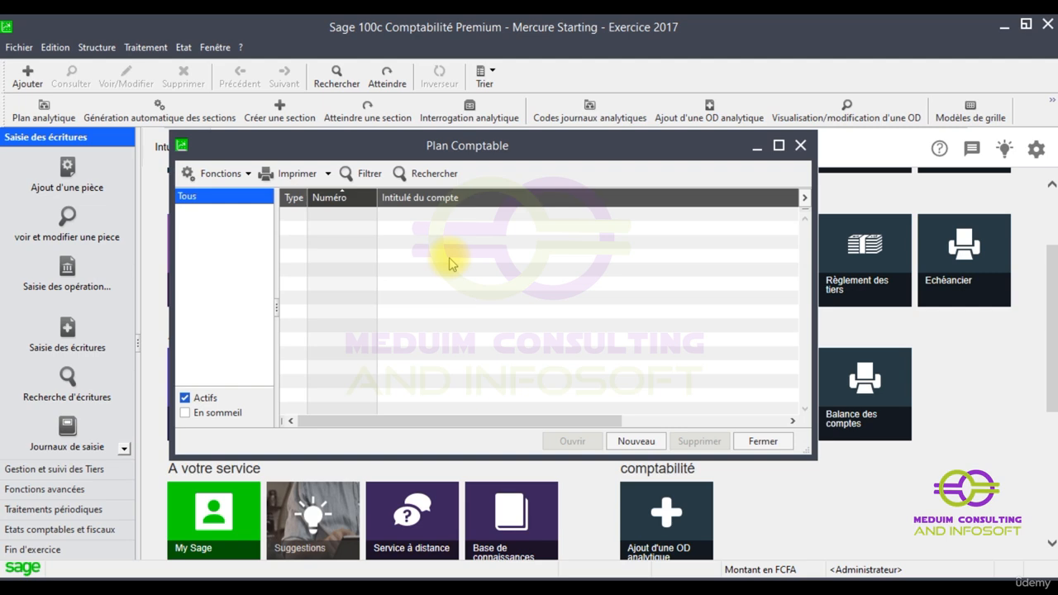
Step: View the creation assistant for a new general account, cancel it and turn assistant mode off
{"action": "key", "text": "ctrl+j"}
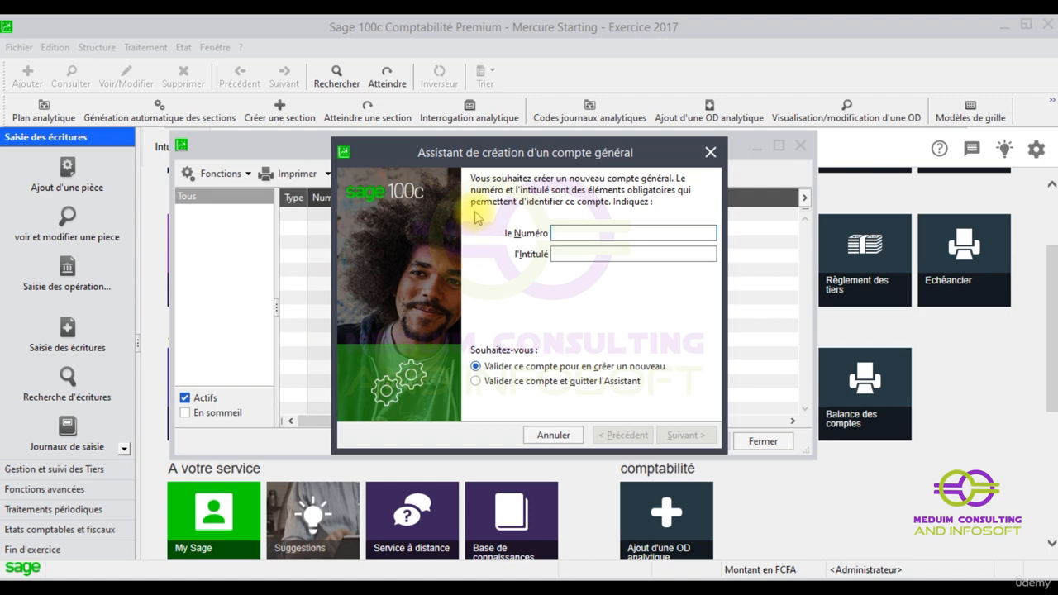
{"action": "left_click", "coordinate": [557, 254]}
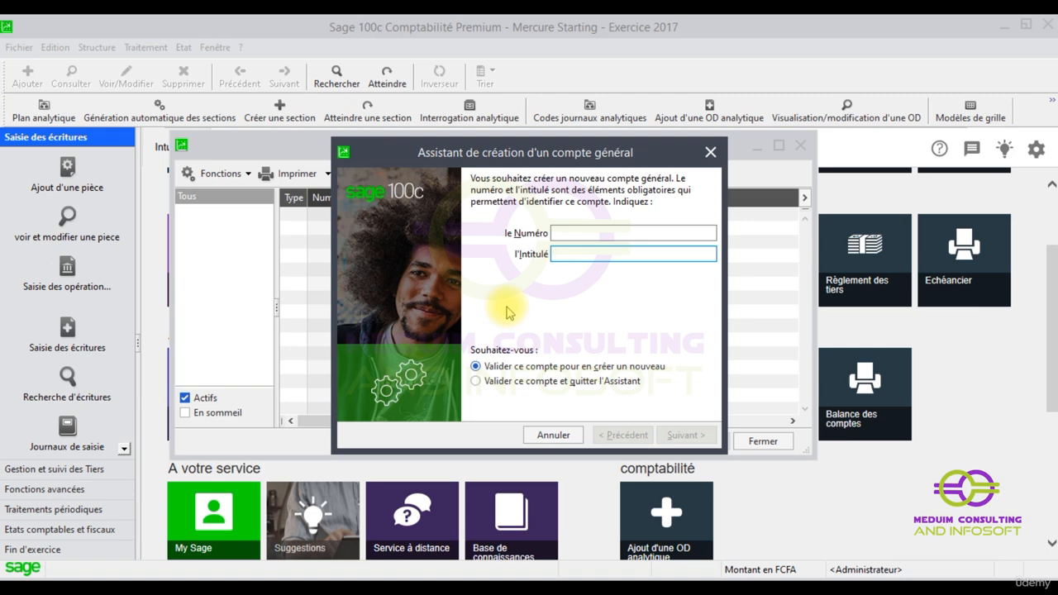
{"action": "left_click", "coordinate": [709, 155]}
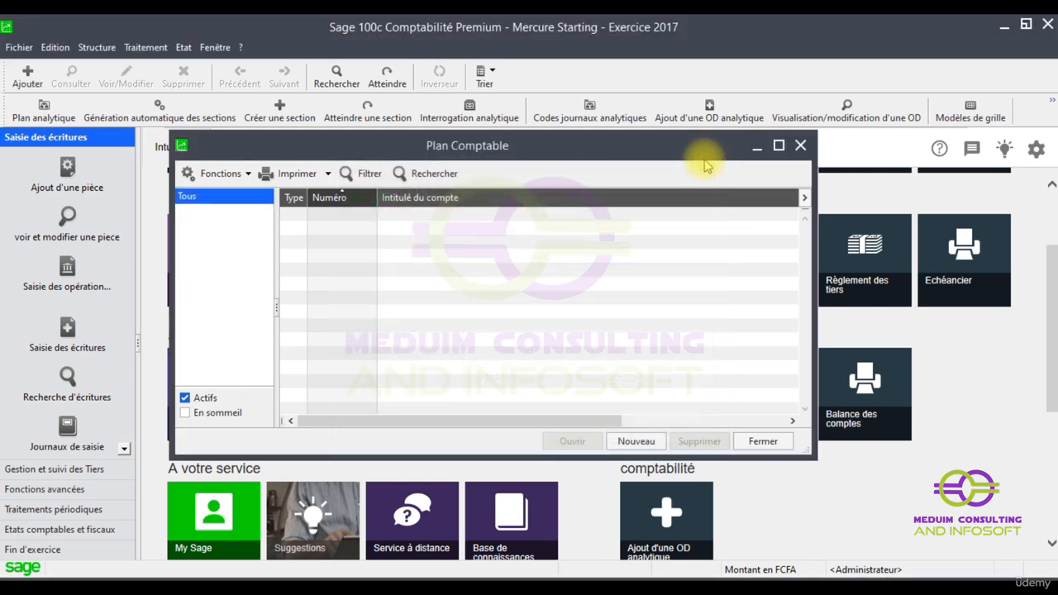
{"action": "left_click", "coordinate": [209, 48]}
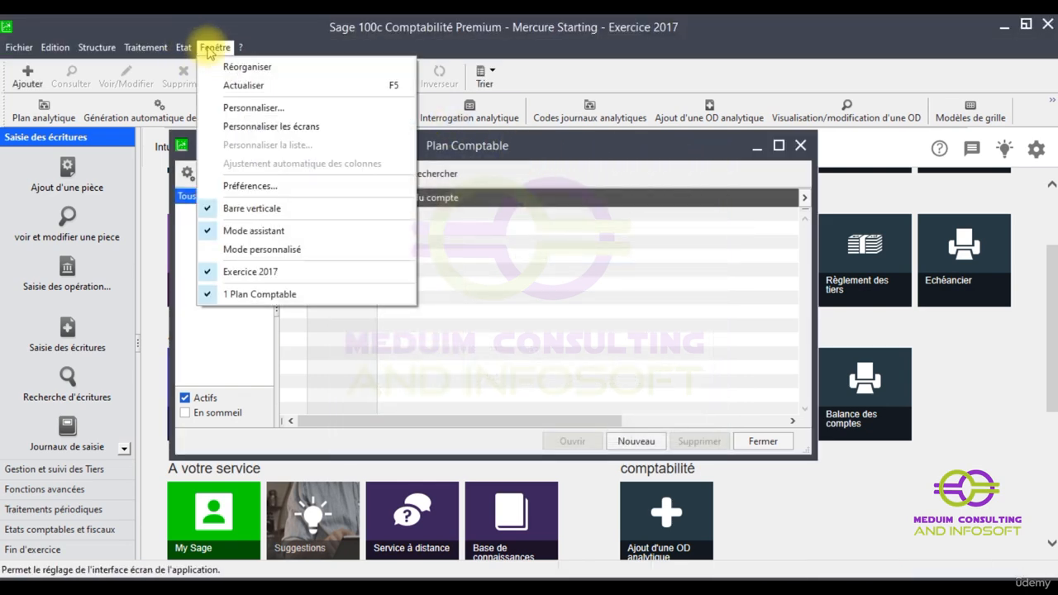
{"action": "left_click", "coordinate": [236, 235]}
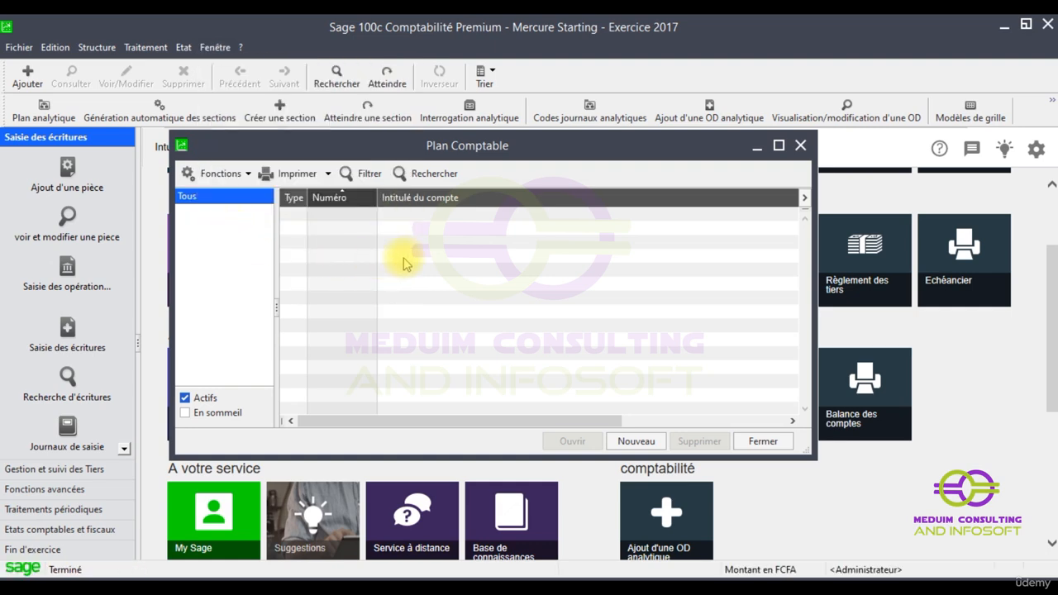
Step: Start a new general account in the chart of accounts with number 601 and type Détail
{"action": "key", "text": "ctrl+j"}
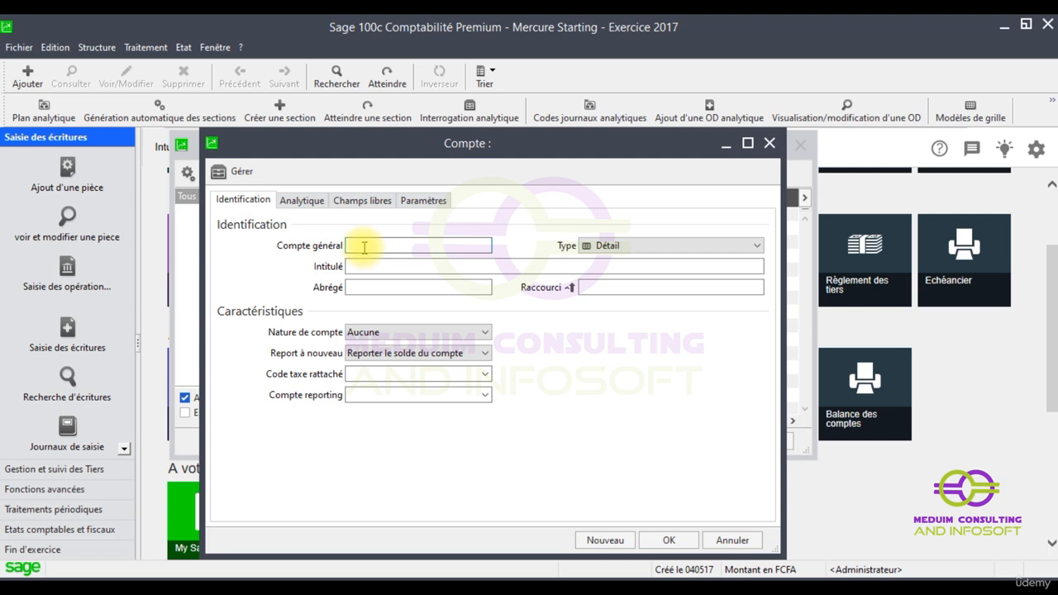
{"action": "type", "text": "601"}
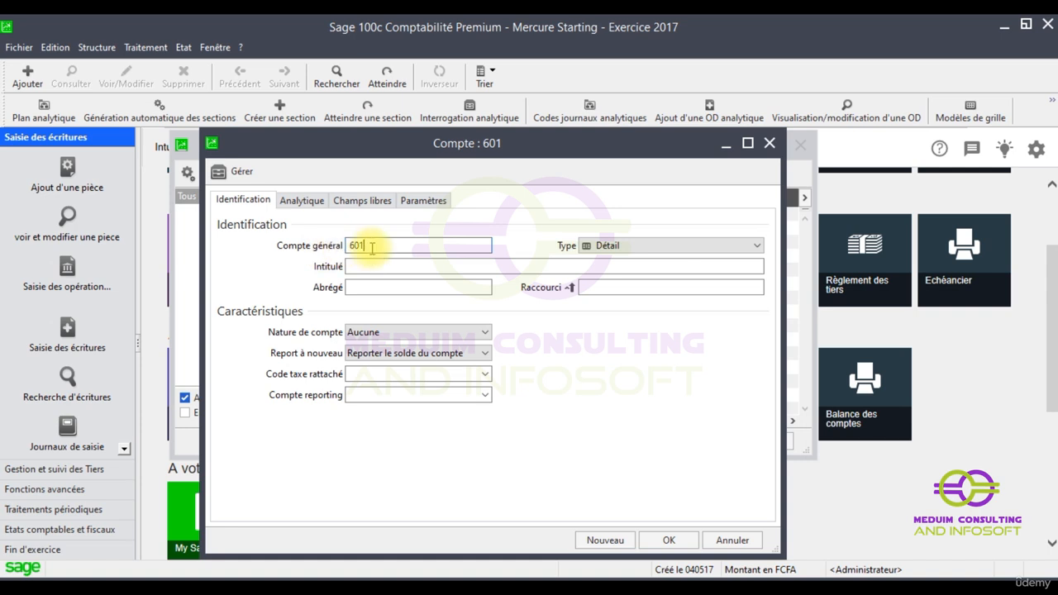
{"action": "left_click", "coordinate": [715, 245]}
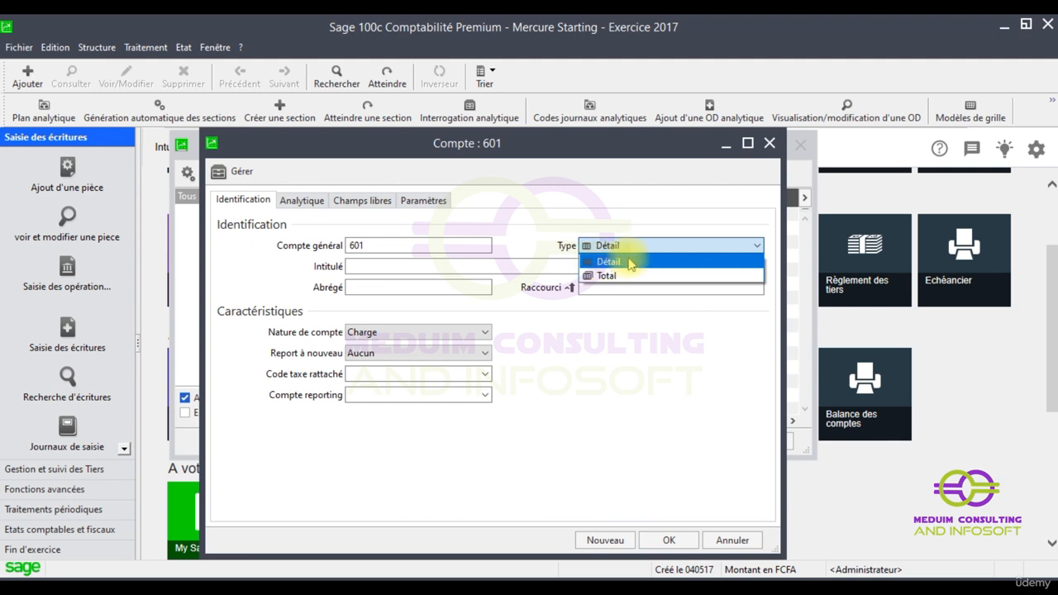
{"action": "left_click", "coordinate": [629, 263]}
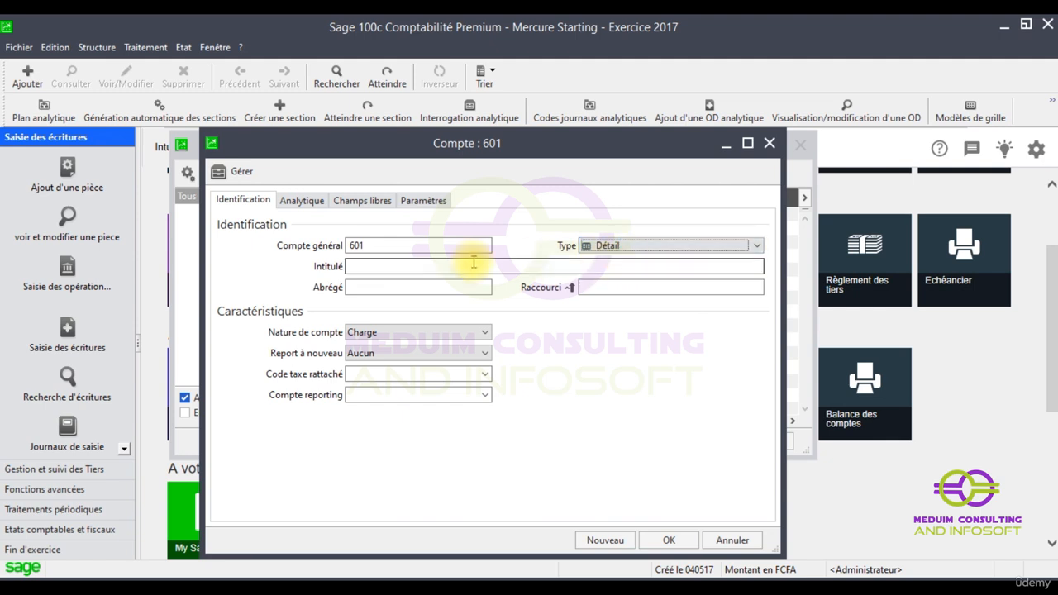
Step: Set the account's title (Intitulé) to "Achats de marchandises" and let the abbreviated title fill in from it
{"action": "left_click", "coordinate": [366, 265]}
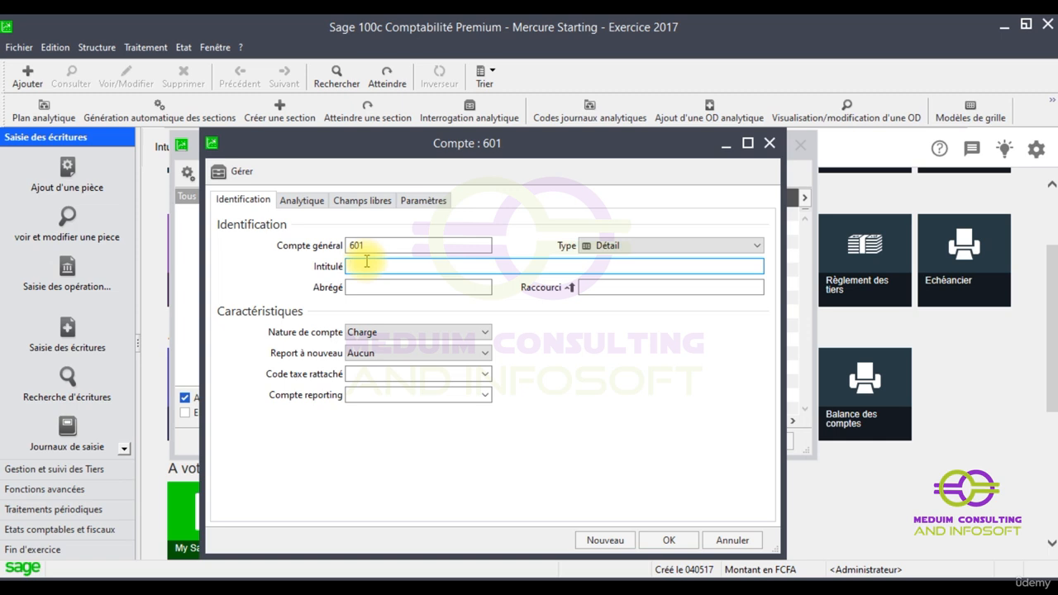
{"action": "type", "text": "Ach"}
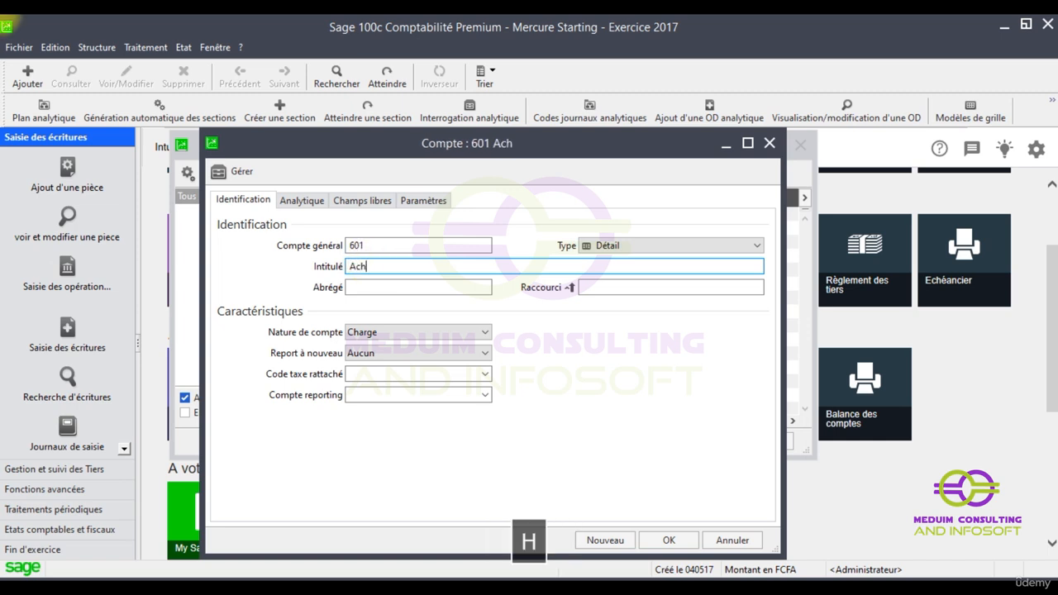
{"action": "type", "text": "ats de "}
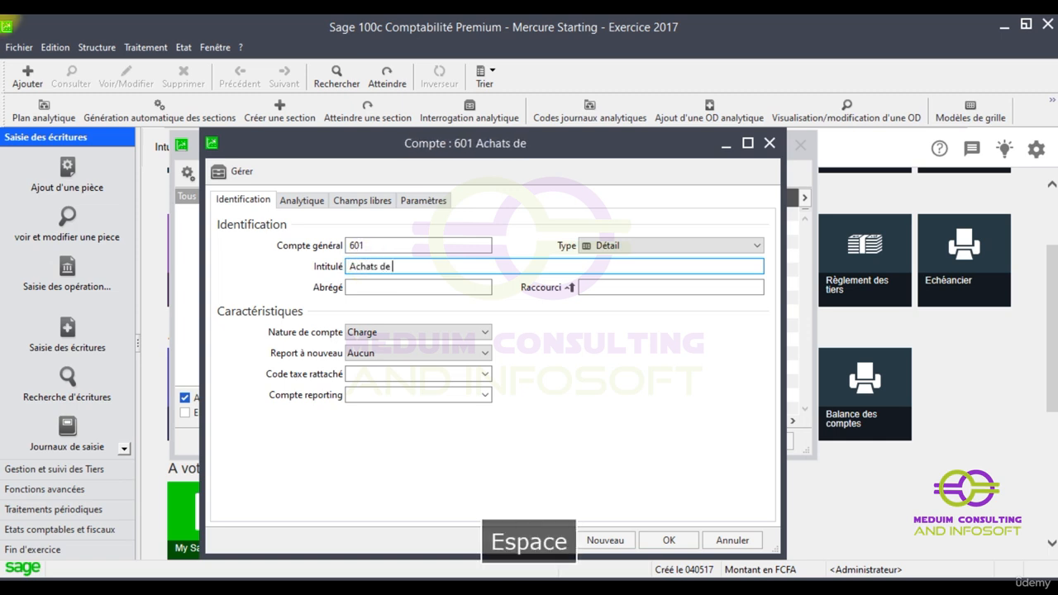
{"action": "type", "text": "march"}
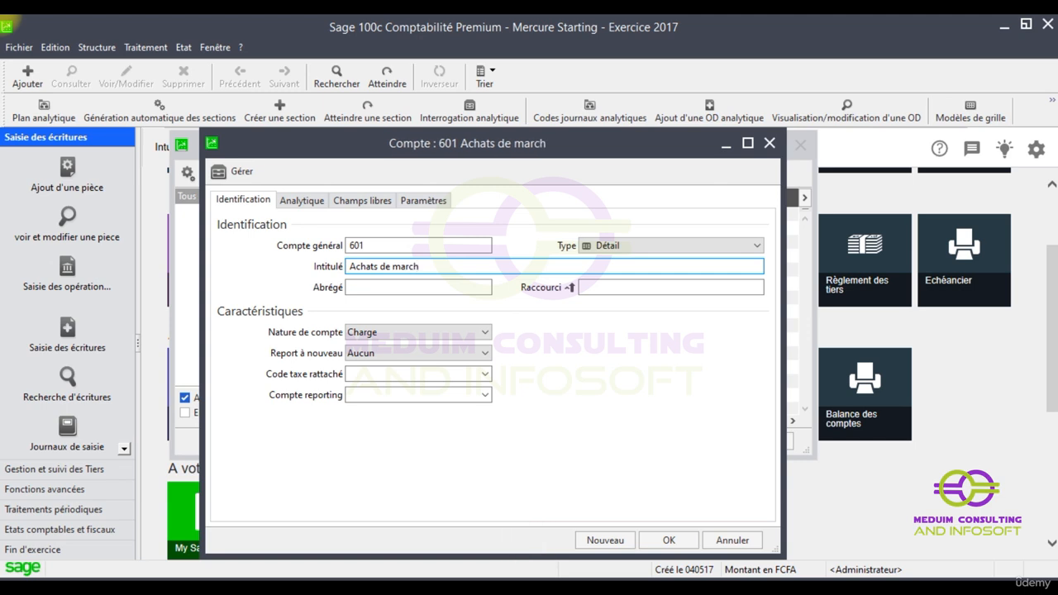
{"action": "type", "text": "a"}
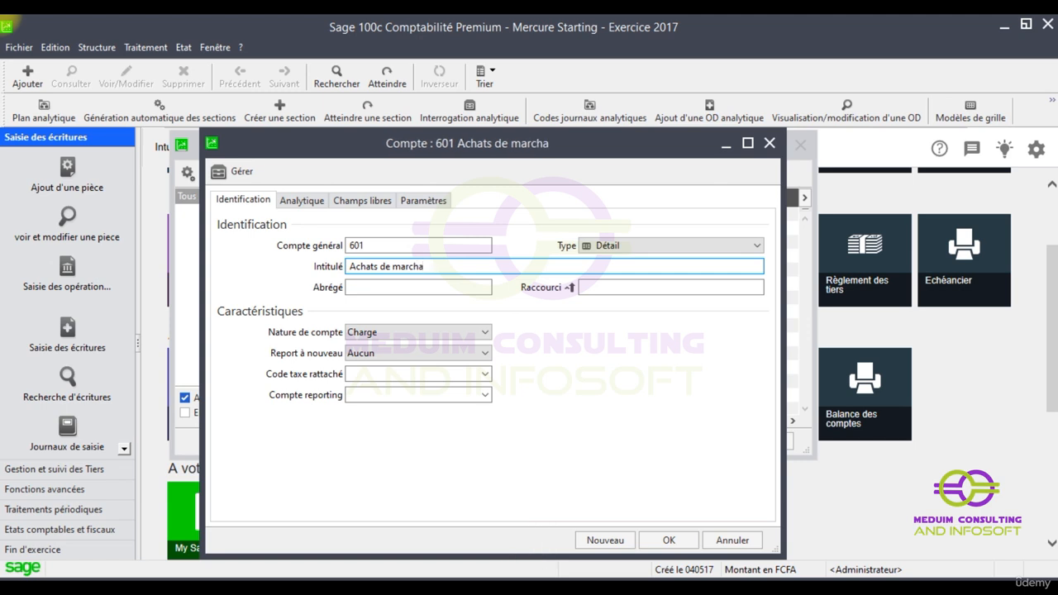
{"action": "type", "text": "ndises"}
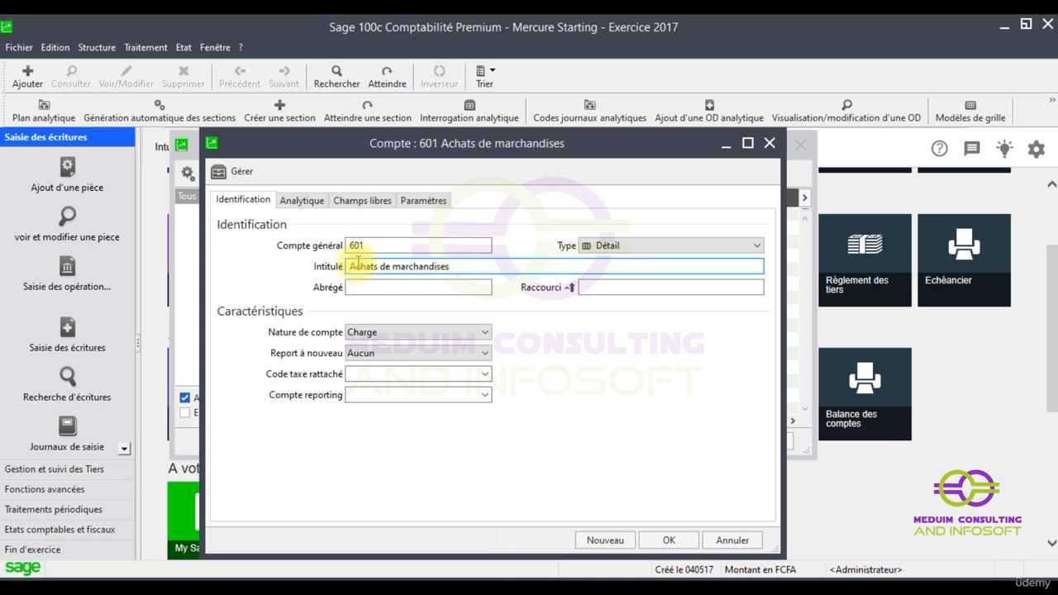
{"action": "key", "text": "Tab"}
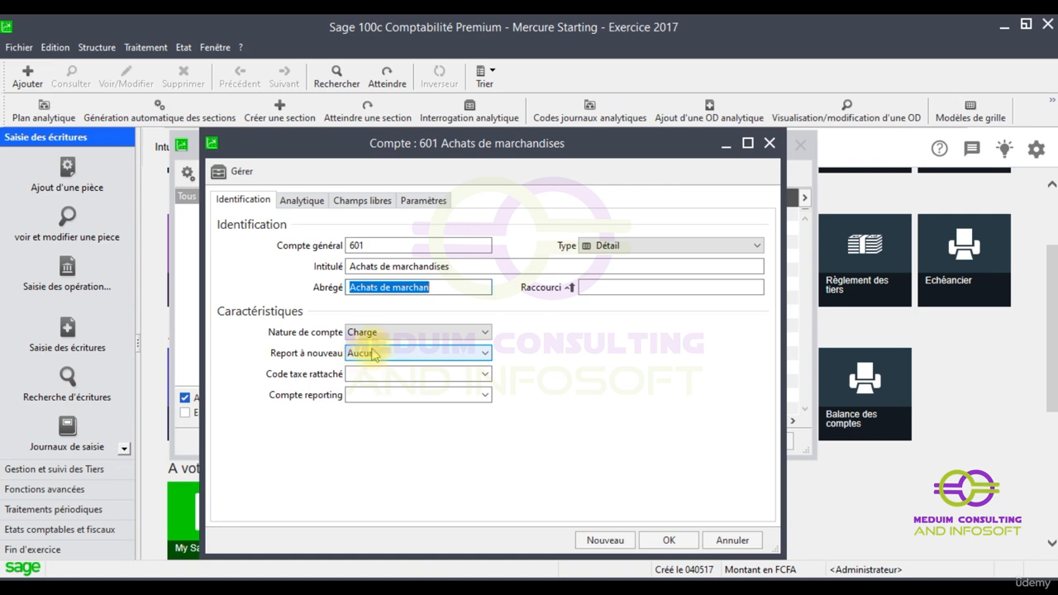
Step: Validate the account's identification details by moving to its analytic settings, and return to the identification page
{"action": "left_click", "coordinate": [375, 246]}
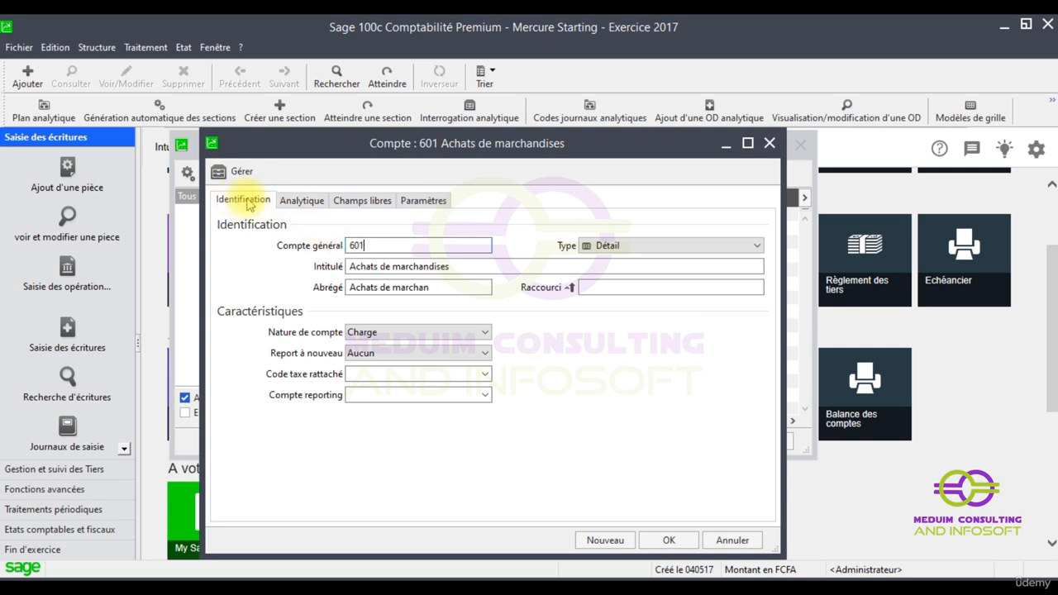
{"action": "left_click", "coordinate": [303, 202]}
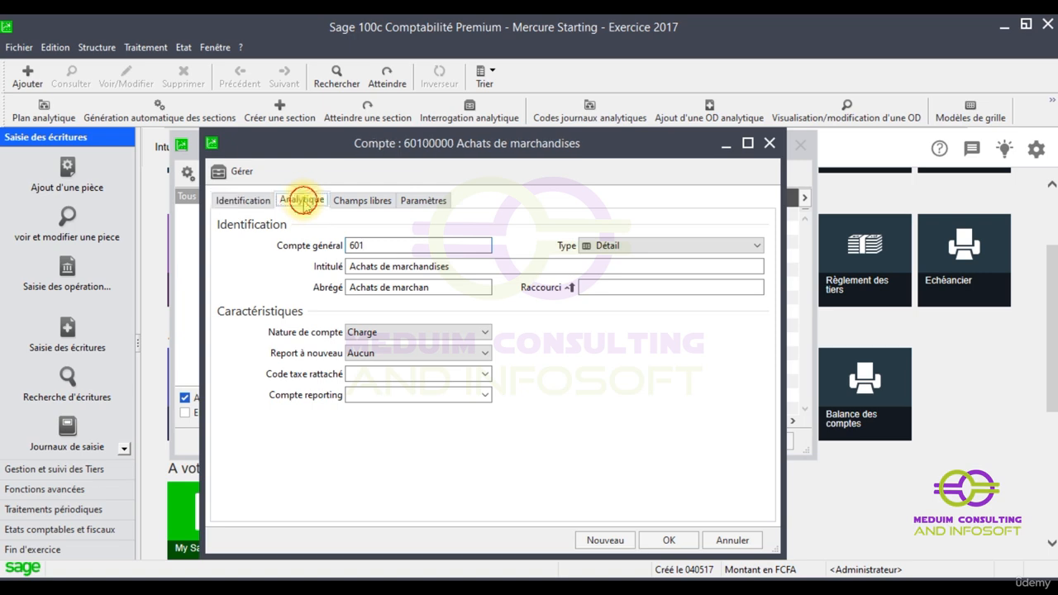
{"action": "left_click", "coordinate": [261, 203]}
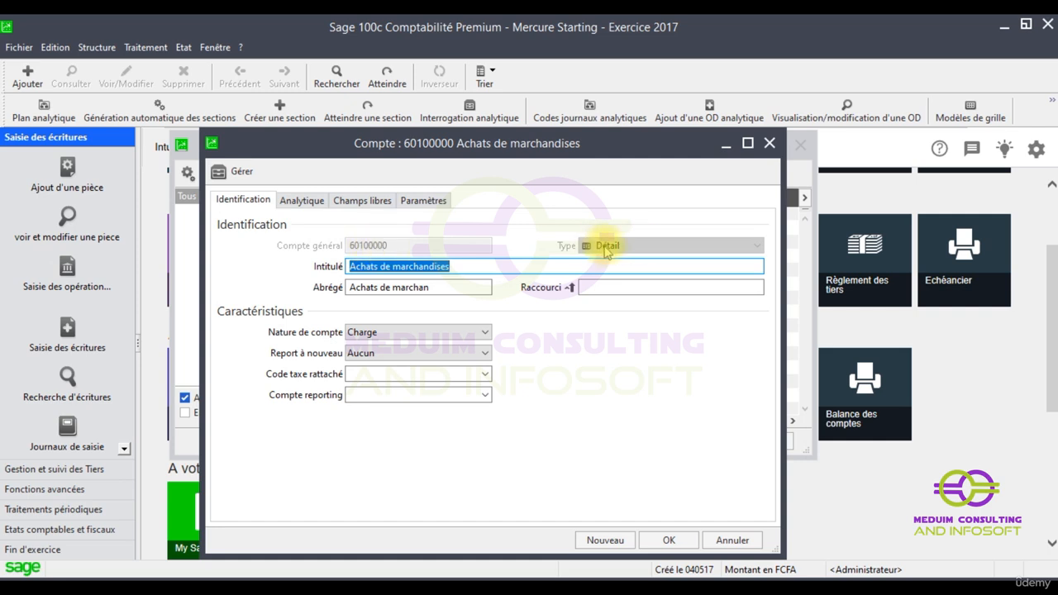
Step: Review the account's analytic settings, free fields and processing options, including the selection of third-party accounts to assign
{"action": "left_click", "coordinate": [300, 203]}
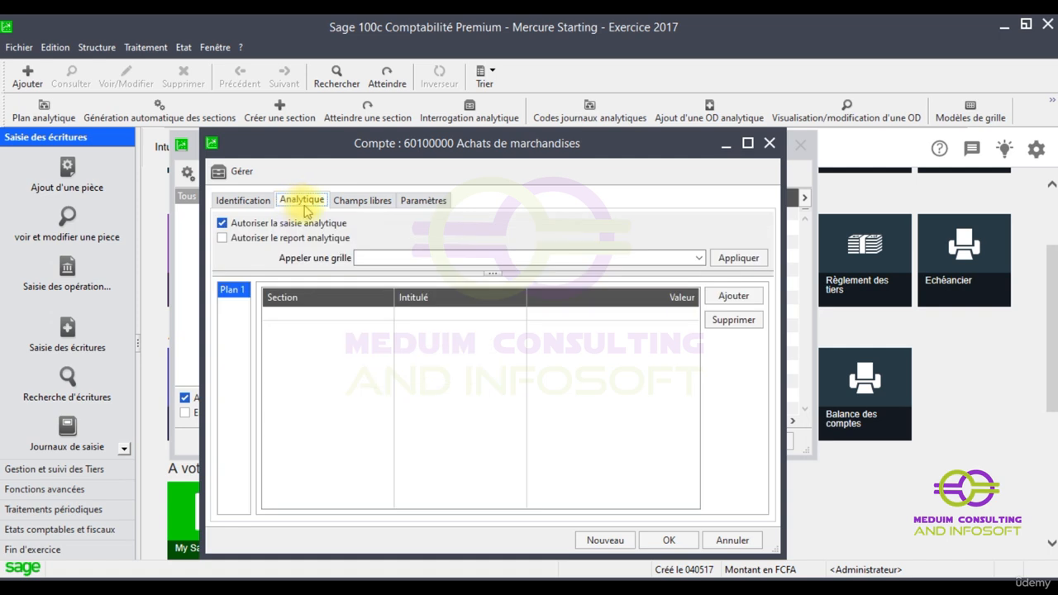
{"action": "left_click", "coordinate": [342, 205]}
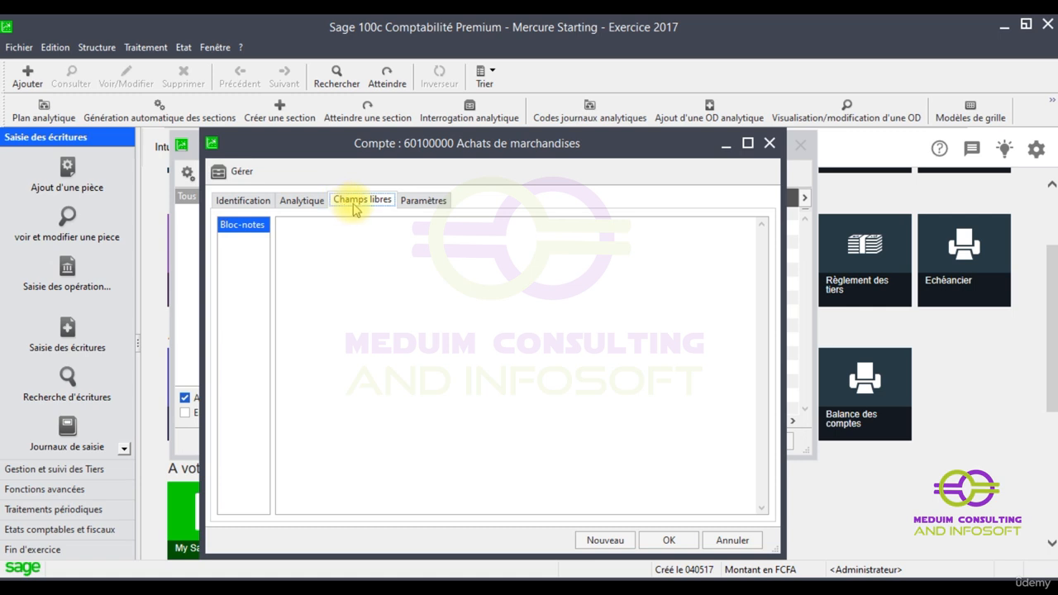
{"action": "left_click", "coordinate": [418, 208]}
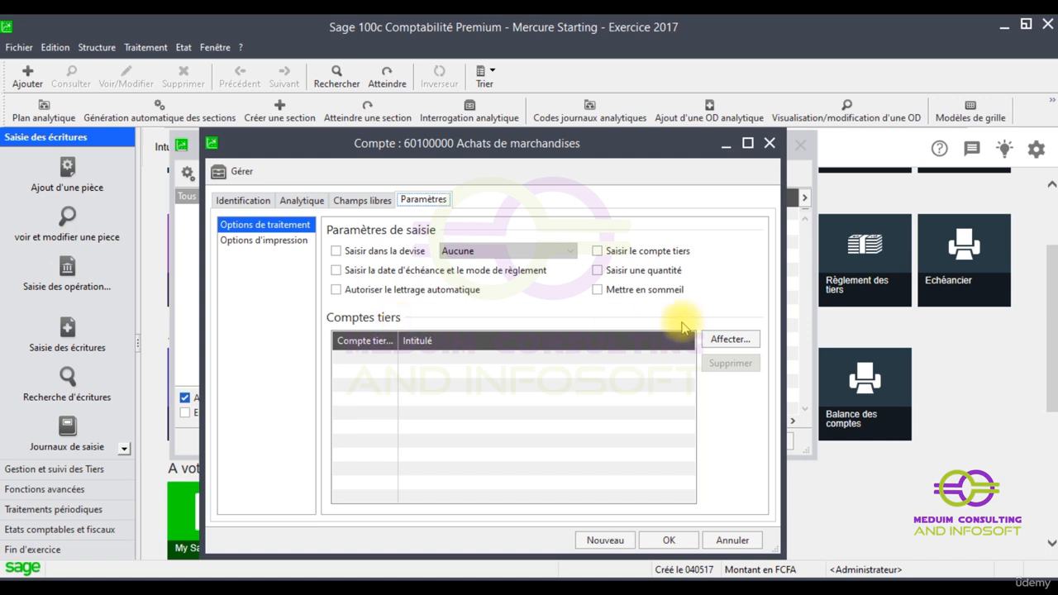
{"action": "left_click", "coordinate": [730, 340]}
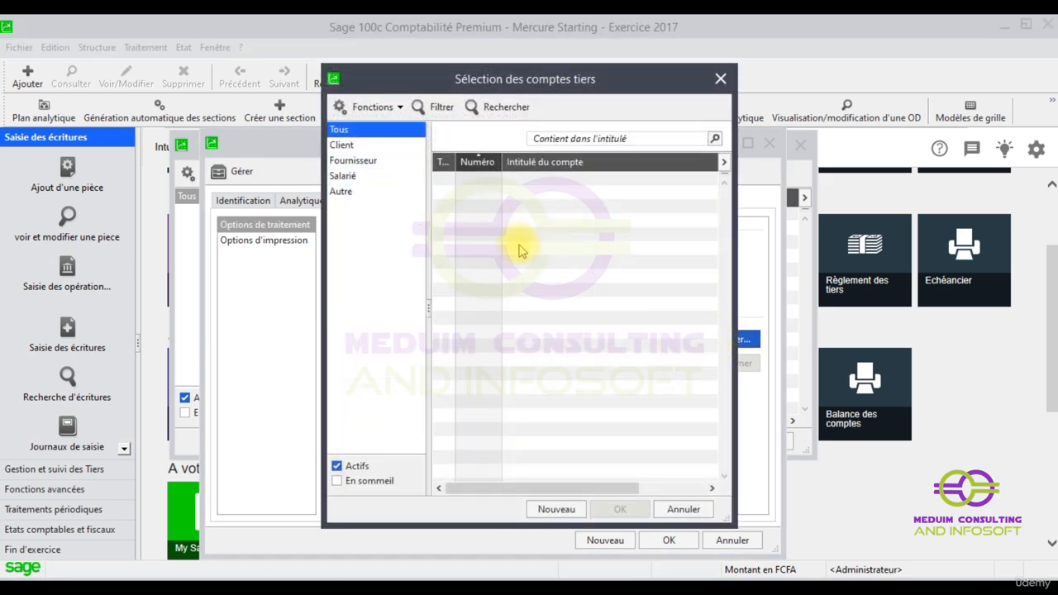
{"action": "left_click", "coordinate": [719, 80]}
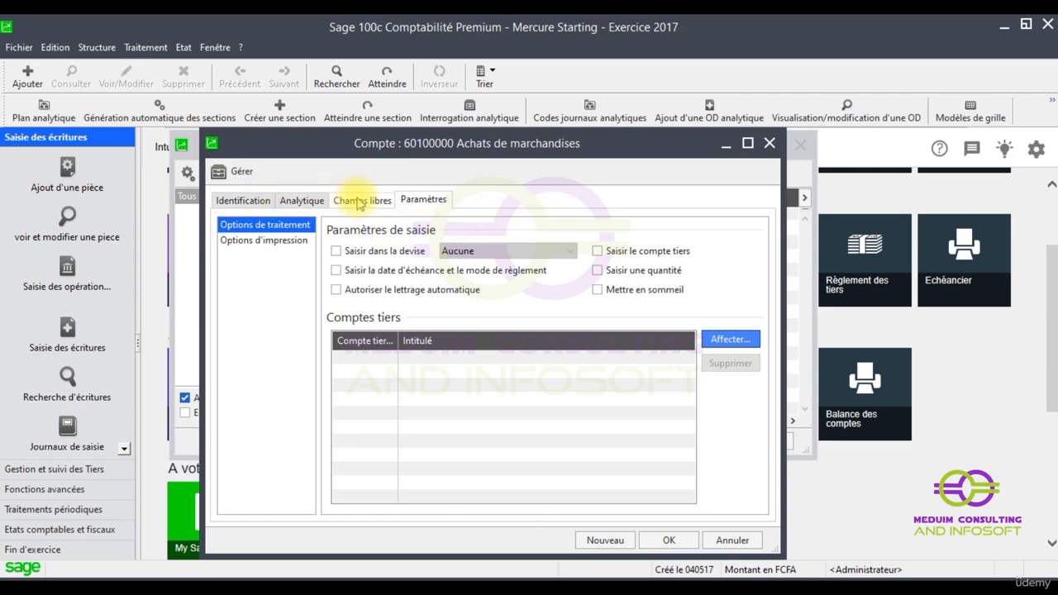
Step: Try the page break in the account's printing options and set the break type back to ligne
{"action": "left_click", "coordinate": [261, 242]}
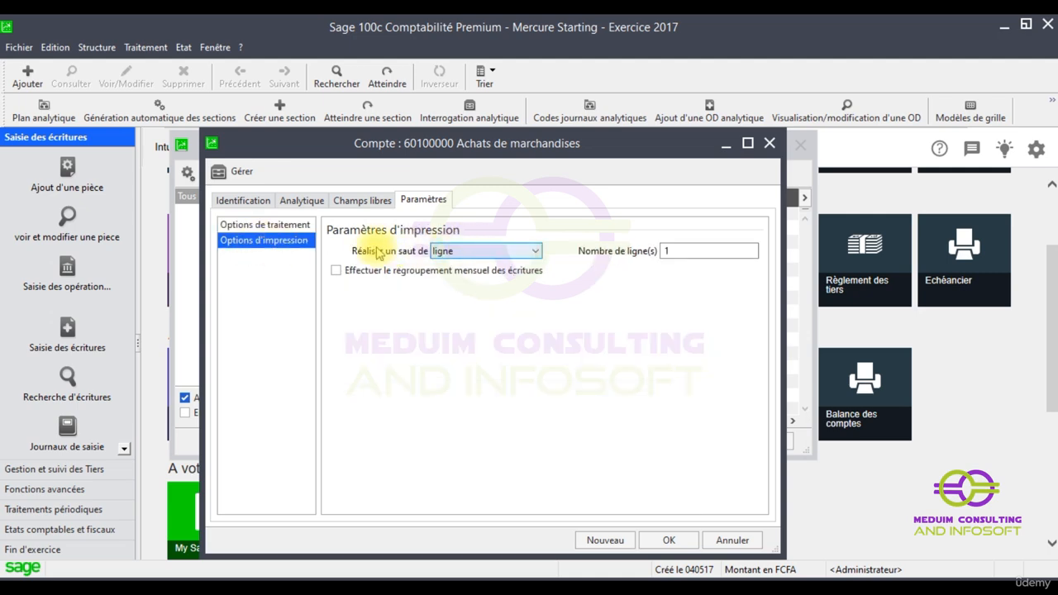
{"action": "left_click", "coordinate": [501, 250]}
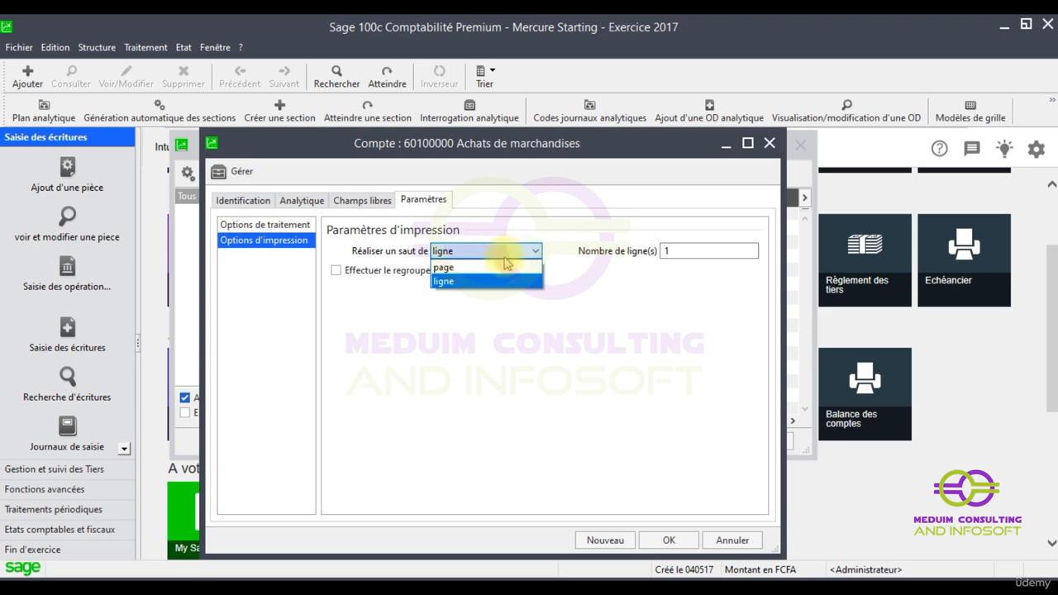
{"action": "left_click", "coordinate": [691, 251]}
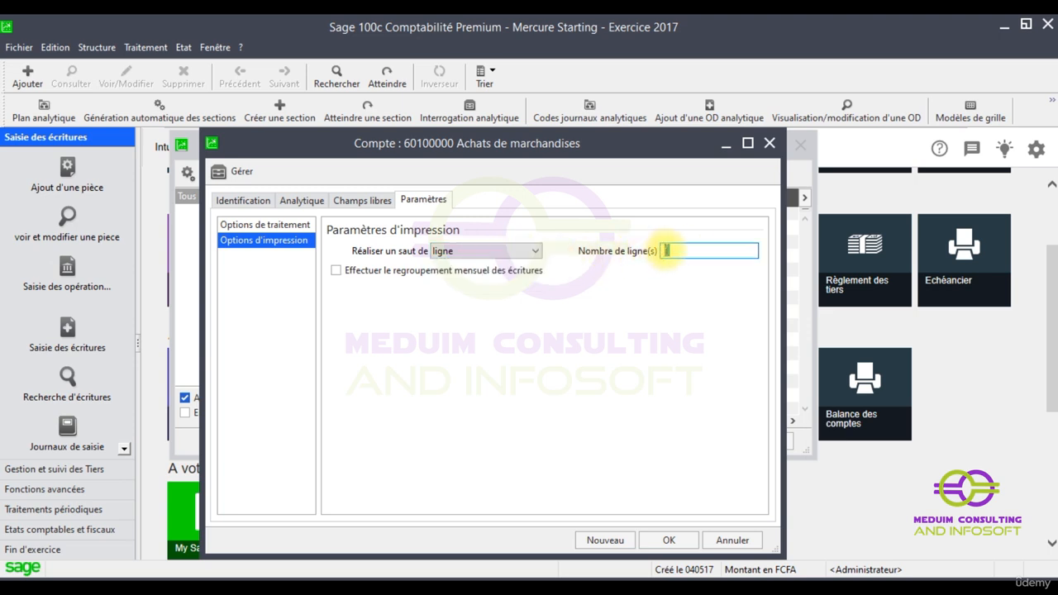
{"action": "left_click", "coordinate": [535, 251]}
{"action": "left_click", "coordinate": [479, 267]}
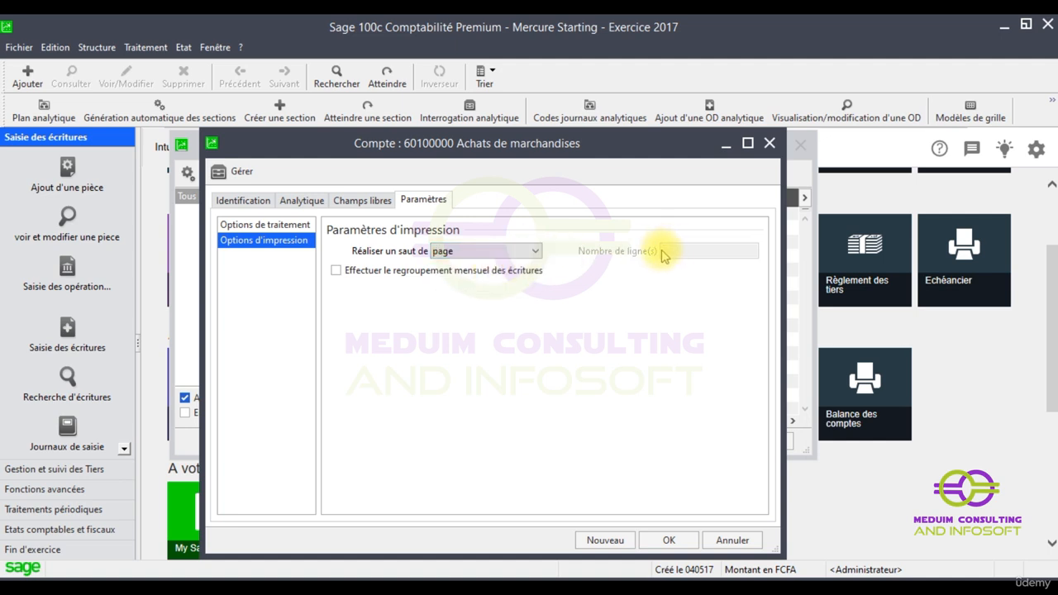
{"action": "left_click", "coordinate": [531, 251]}
{"action": "left_click", "coordinate": [472, 280]}
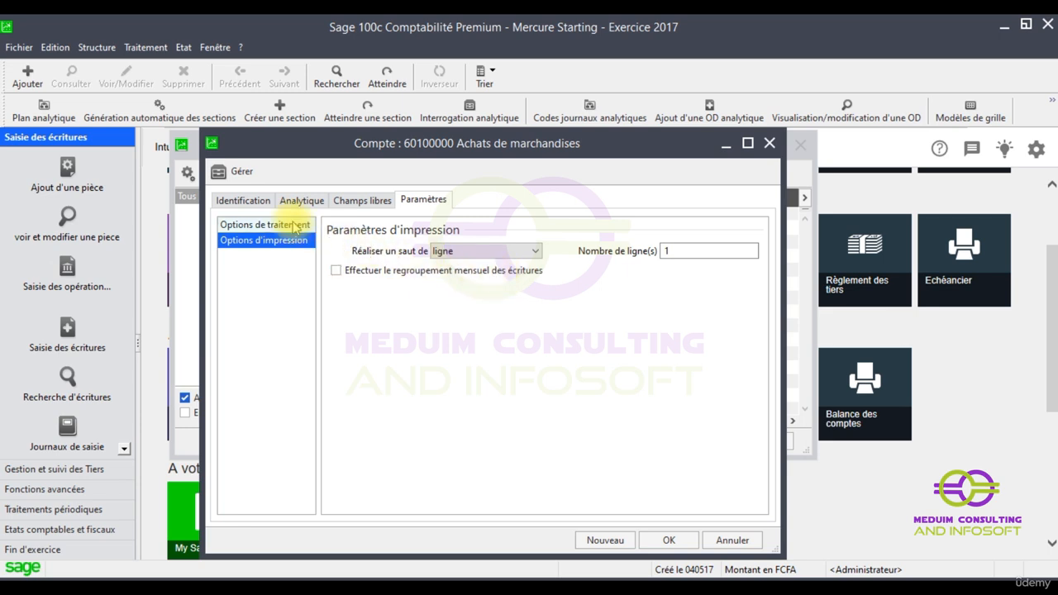
Step: Save the Achats de marchandises account and start a new general account numbered 10 of type Total
{"action": "left_click", "coordinate": [248, 205]}
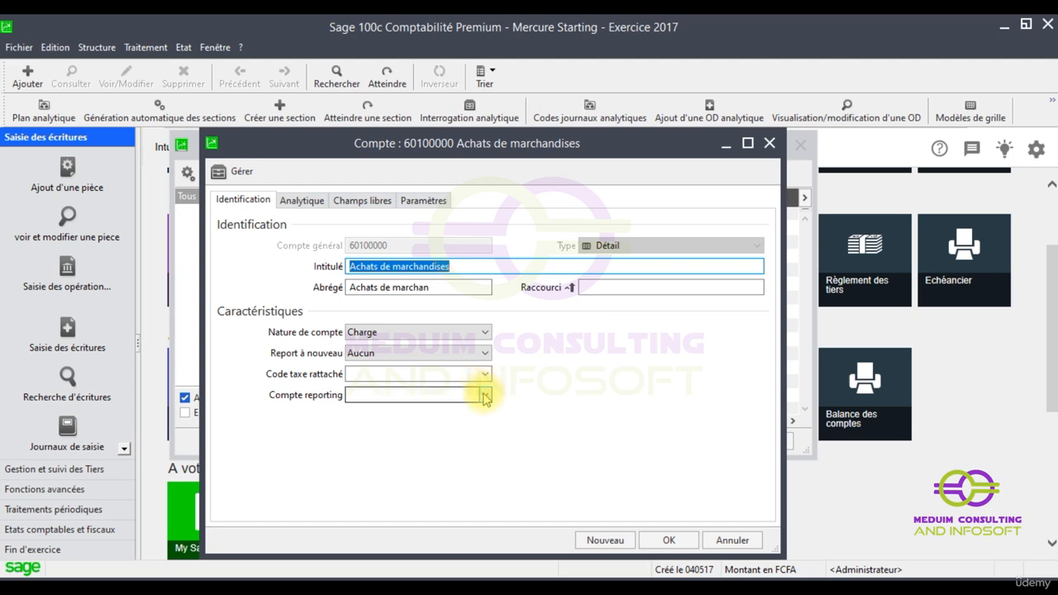
{"action": "left_click", "coordinate": [671, 541]}
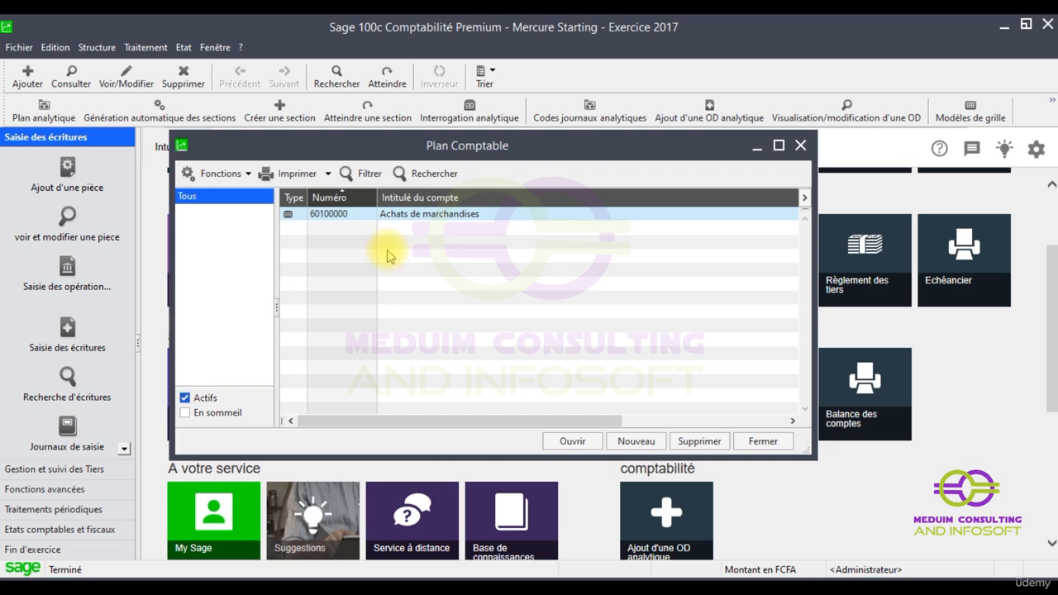
{"action": "key", "text": "ctrl+j"}
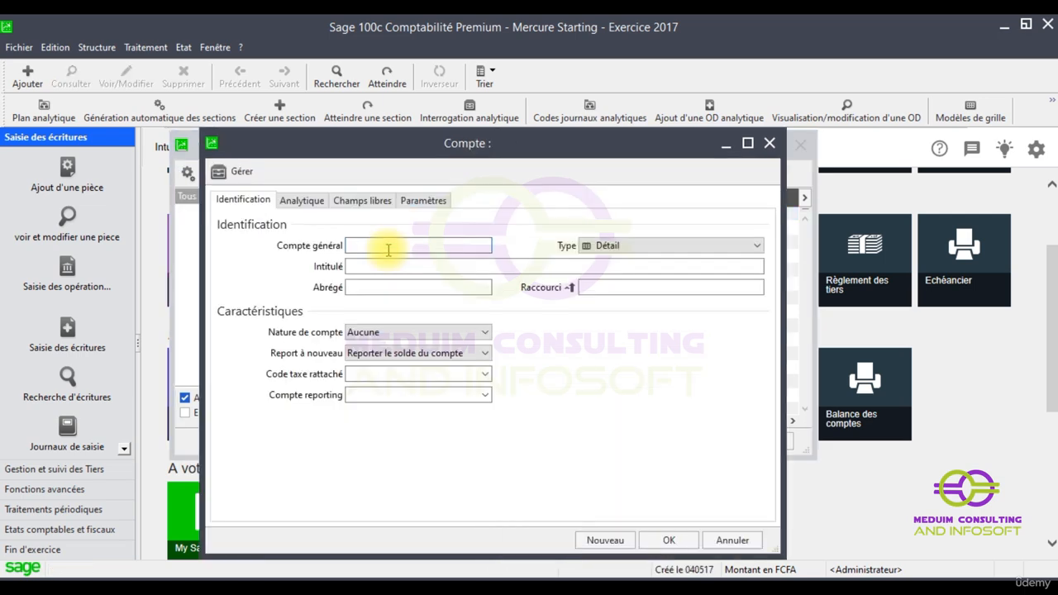
{"action": "type", "text": "10"}
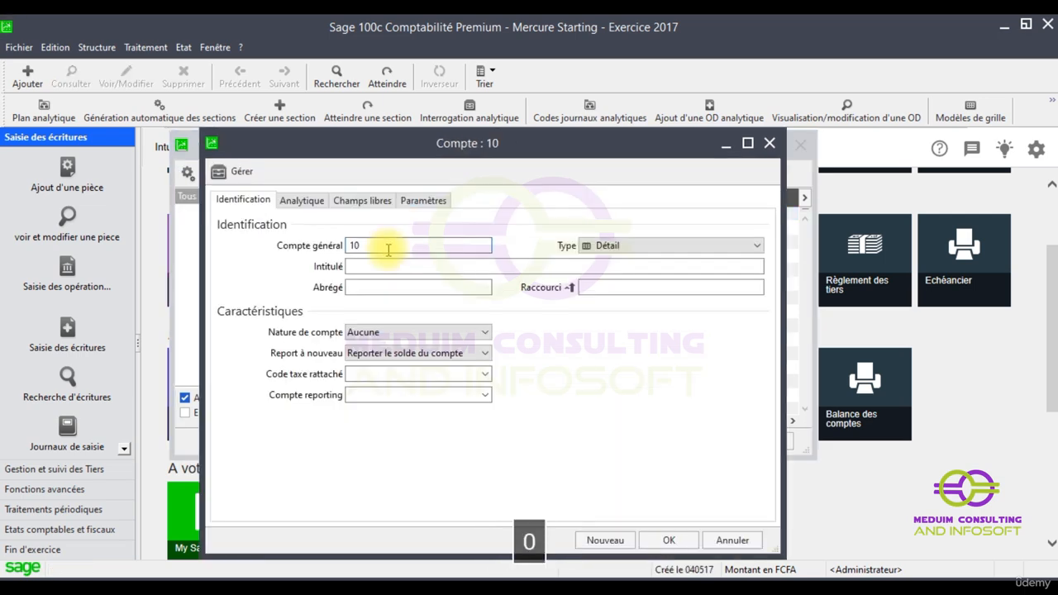
{"action": "left_click", "coordinate": [366, 266]}
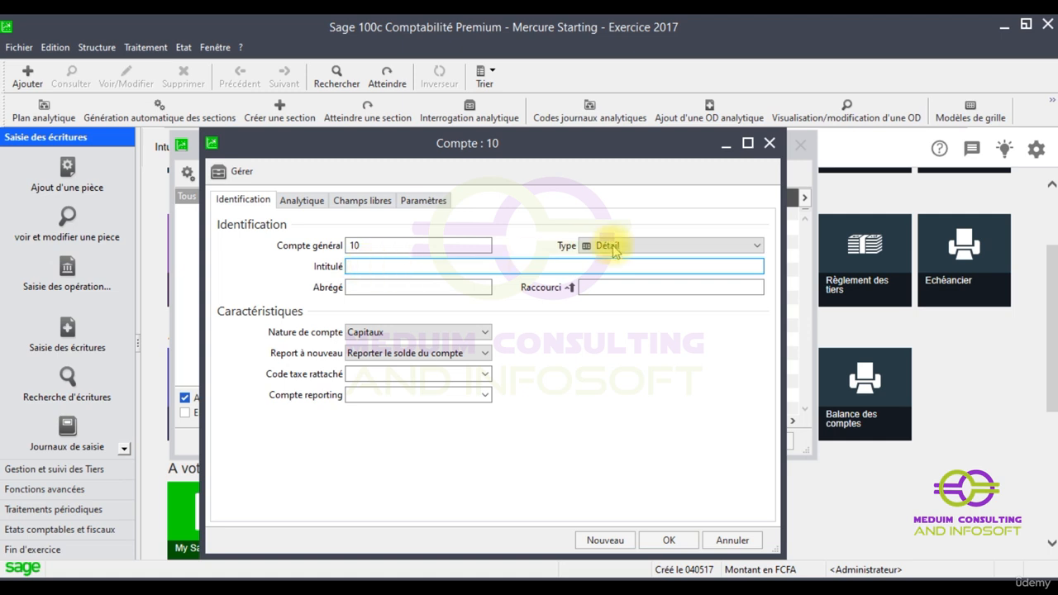
{"action": "left_click", "coordinate": [650, 248]}
{"action": "left_click", "coordinate": [618, 274]}
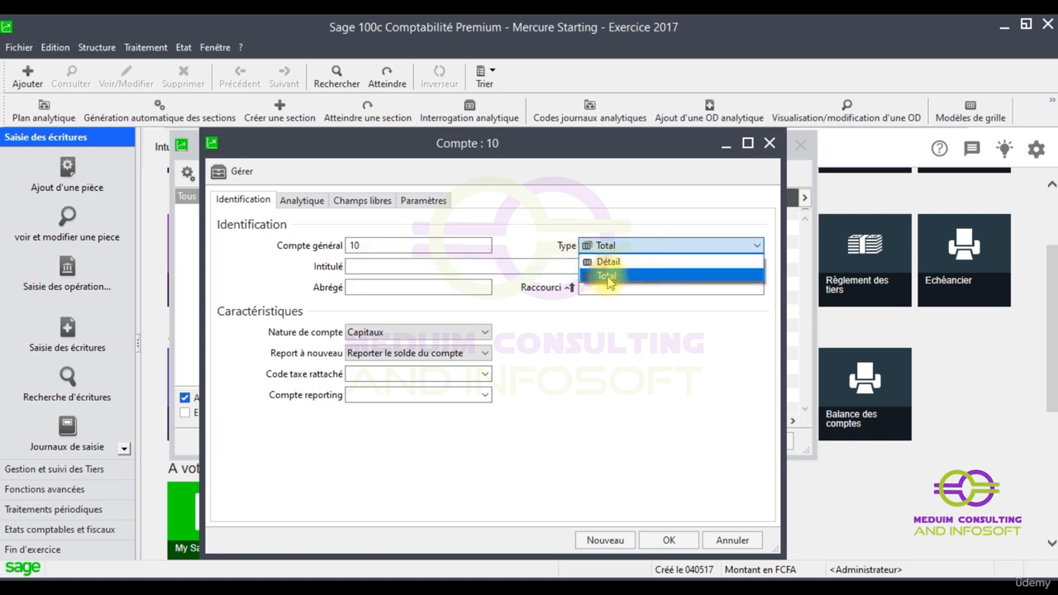
Step: Set the title (Intitulé) of account 10 to "Capital" and let the abbreviated title fill in from it
{"action": "left_click", "coordinate": [367, 266]}
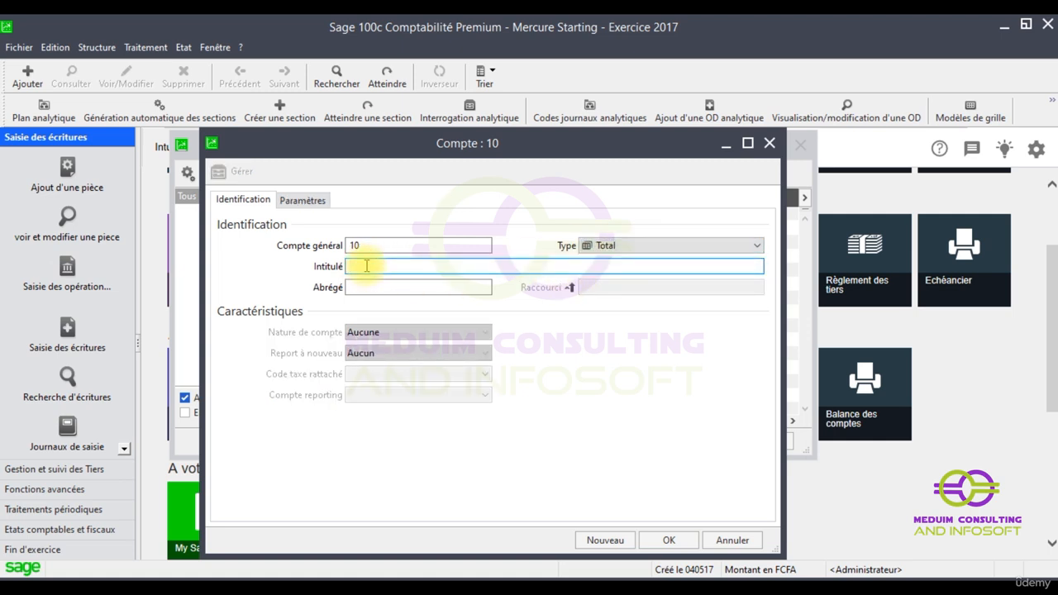
{"action": "type", "text": "Capita"}
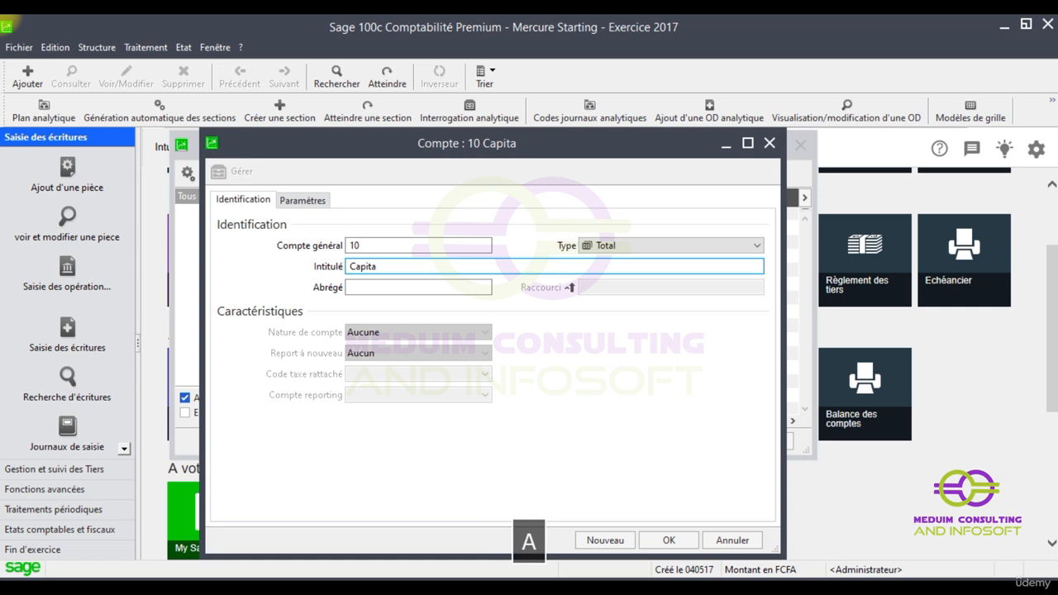
{"action": "type", "text": "l"}
{"action": "key", "text": "BackSpace"}
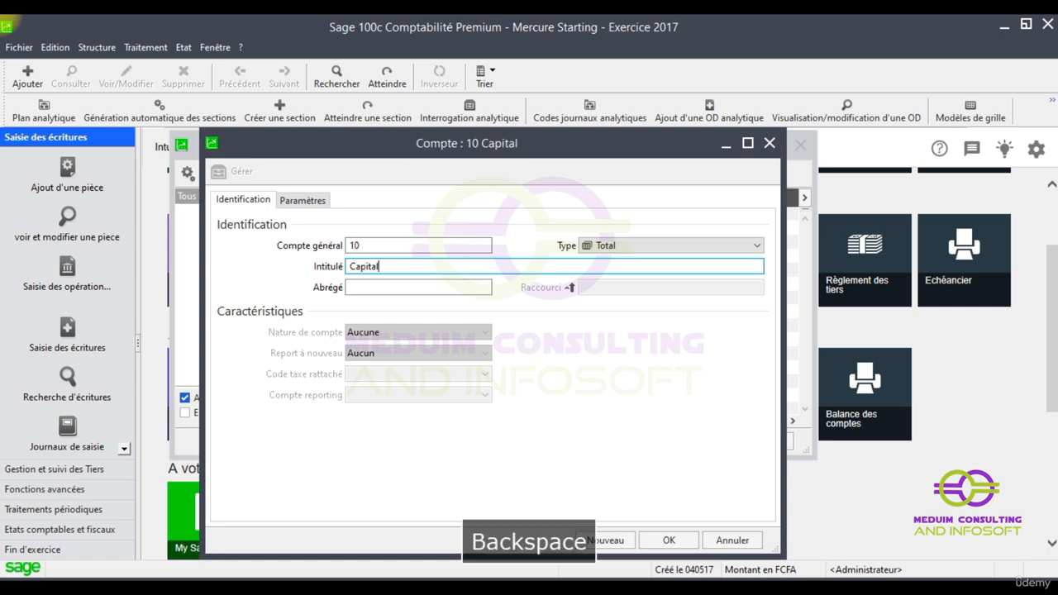
{"action": "key", "text": "Tab"}
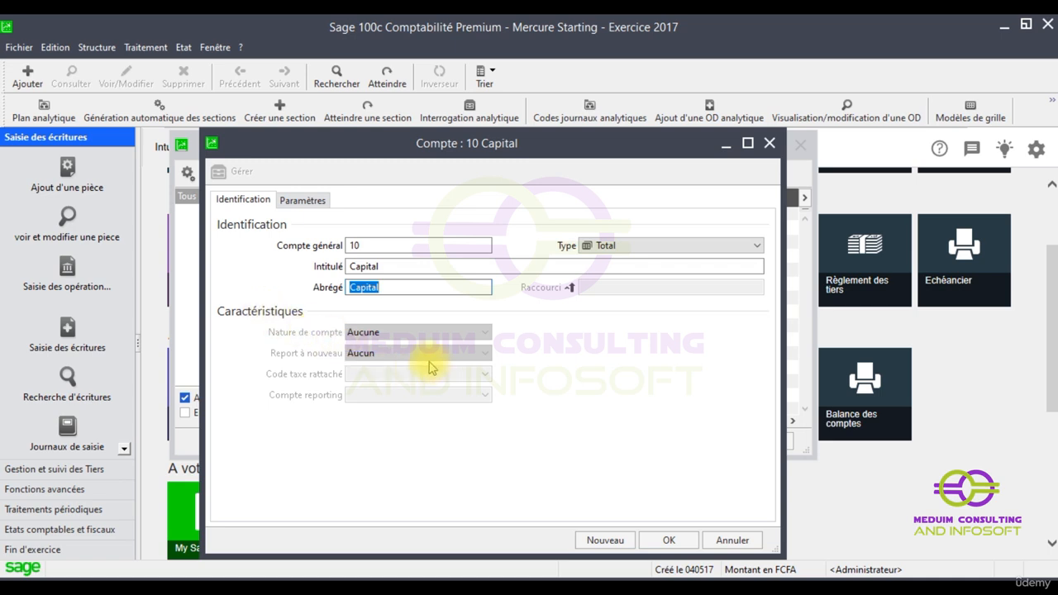
Step: Check the printing options of the Capital account and save the account
{"action": "left_click", "coordinate": [299, 202]}
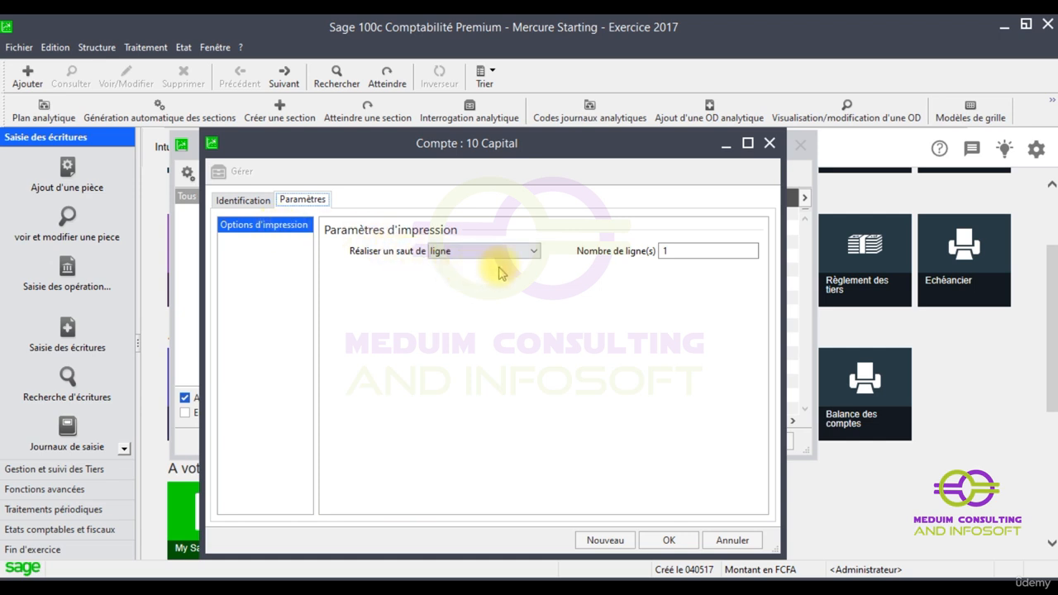
{"action": "left_click", "coordinate": [252, 199]}
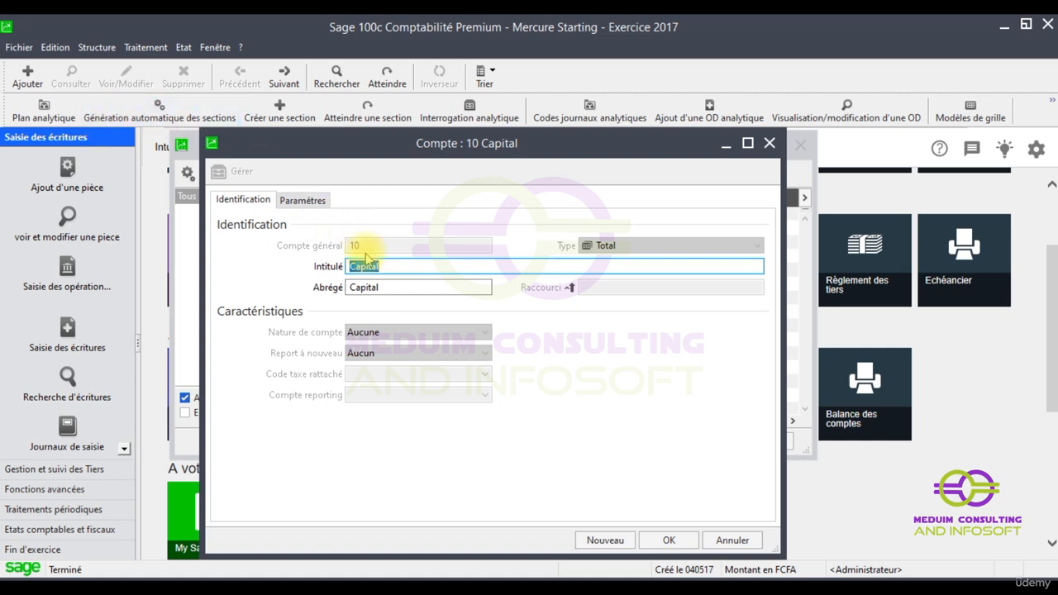
{"action": "left_click", "coordinate": [668, 539]}
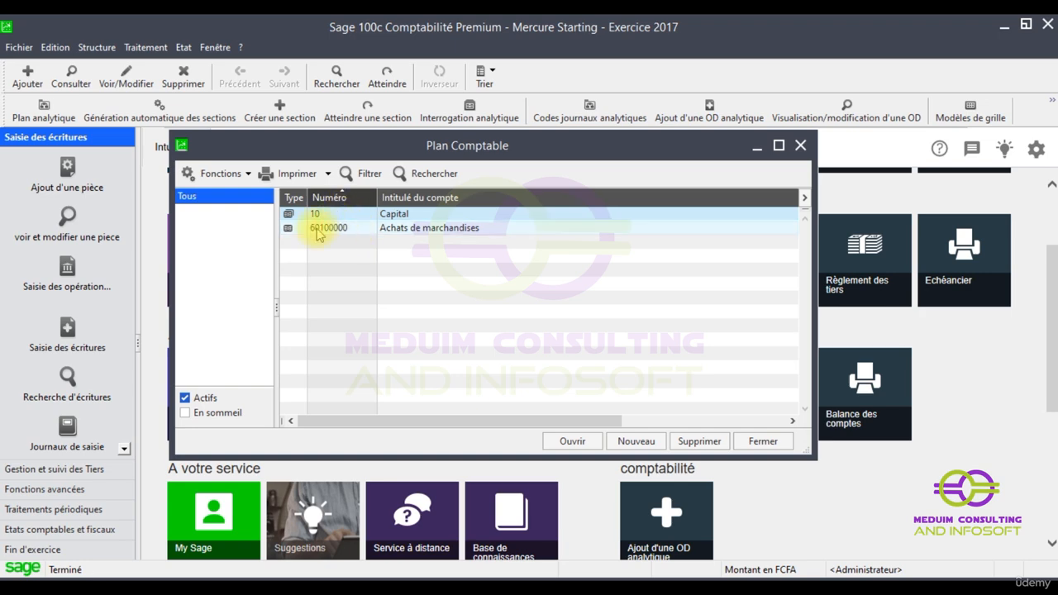
Step: Reopen the Achats de marchandises account, look through its available account natures (Nature de compte), and close it
{"action": "double_click", "coordinate": [323, 229]}
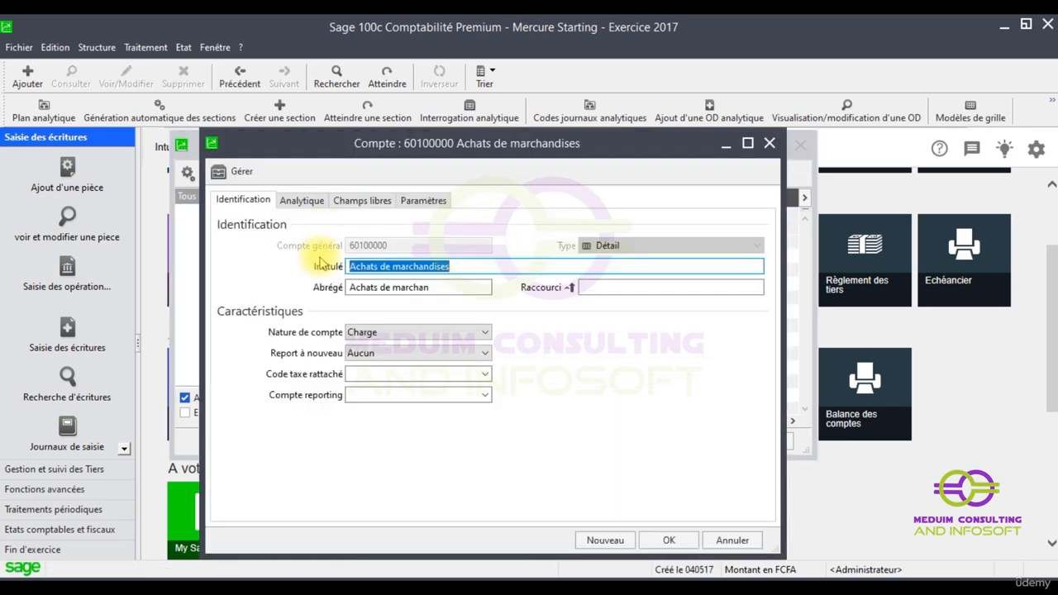
{"action": "left_click", "coordinate": [408, 333]}
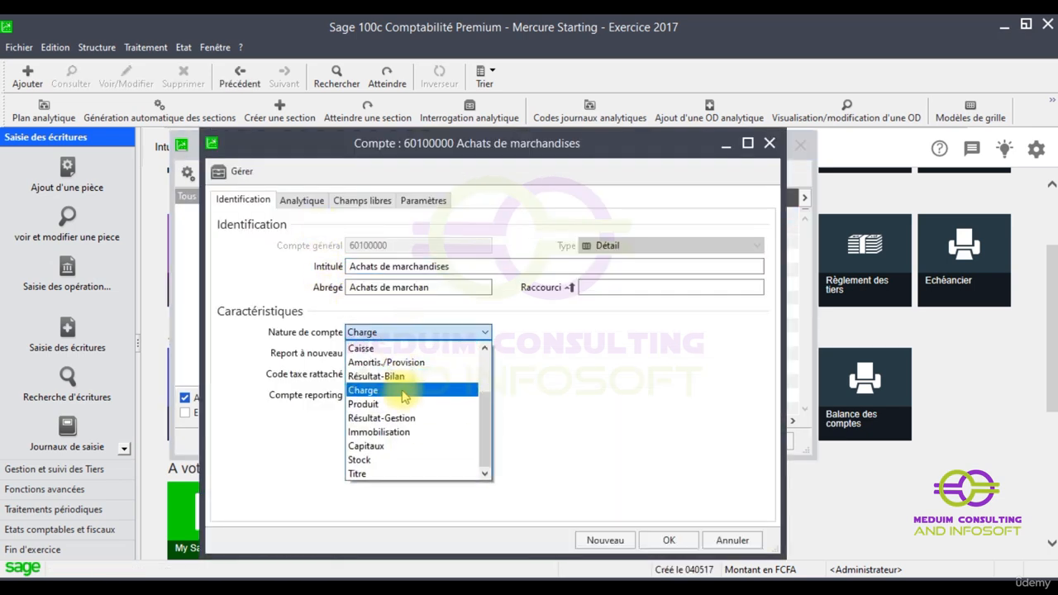
{"action": "left_click", "coordinate": [565, 398]}
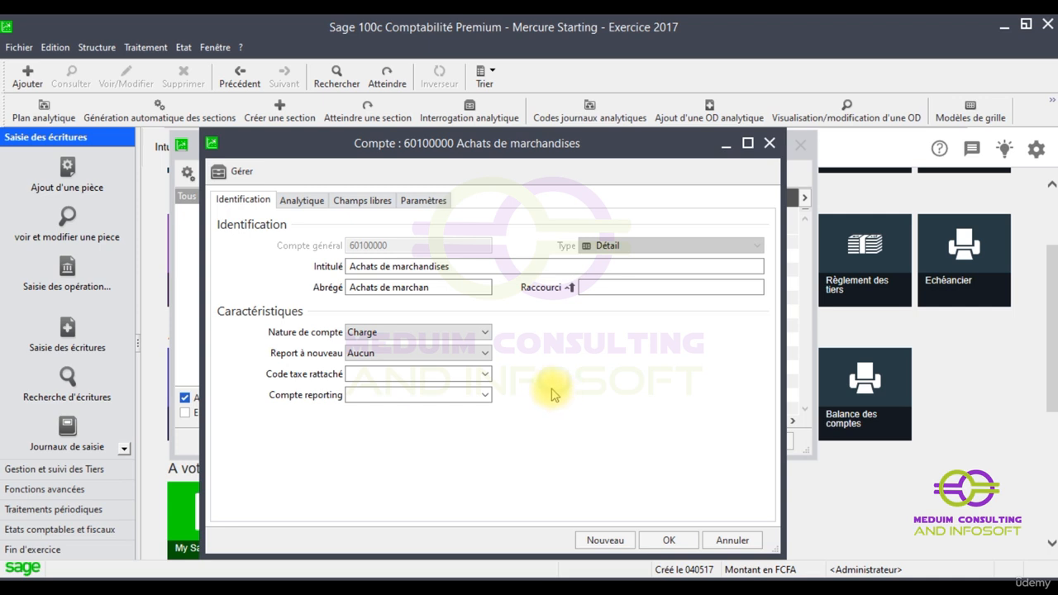
{"action": "left_click", "coordinate": [768, 145]}
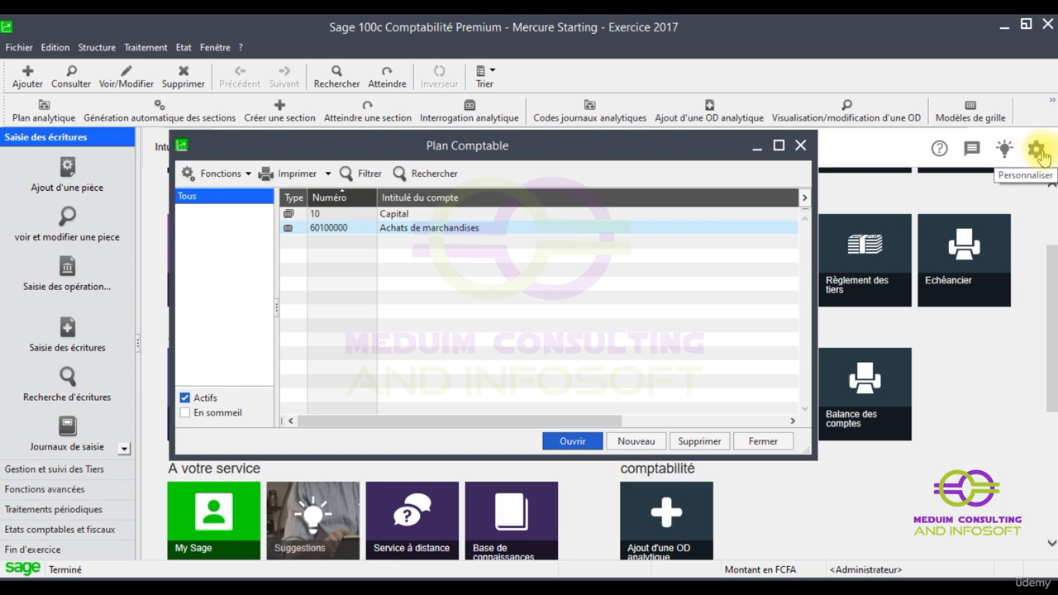
Step: Set the double-click action for lists (Action au double clic) to Consultation seule in the general display settings
{"action": "left_click", "coordinate": [217, 48]}
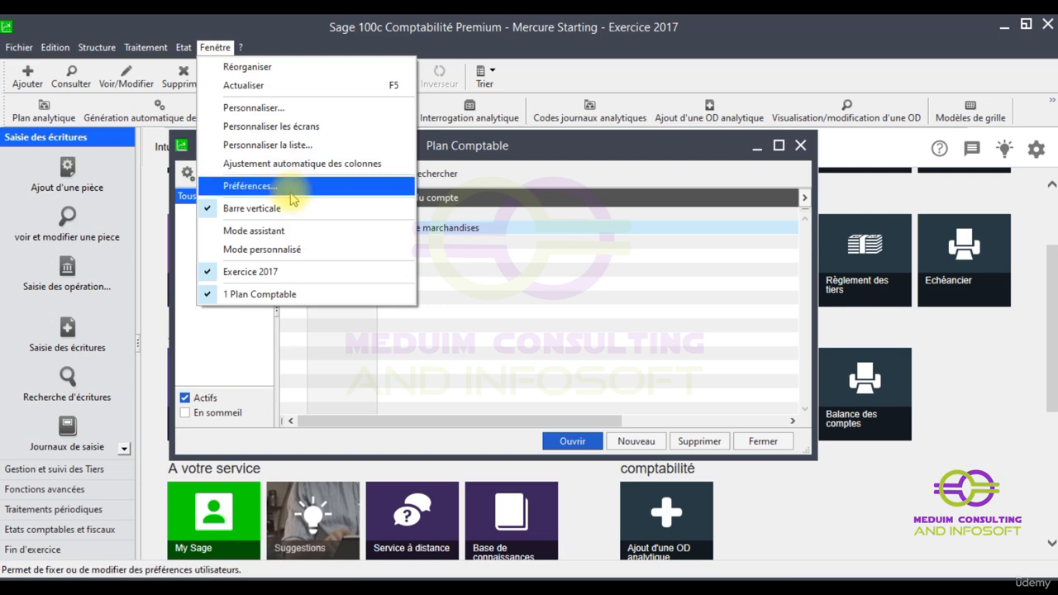
{"action": "left_click", "coordinate": [269, 108]}
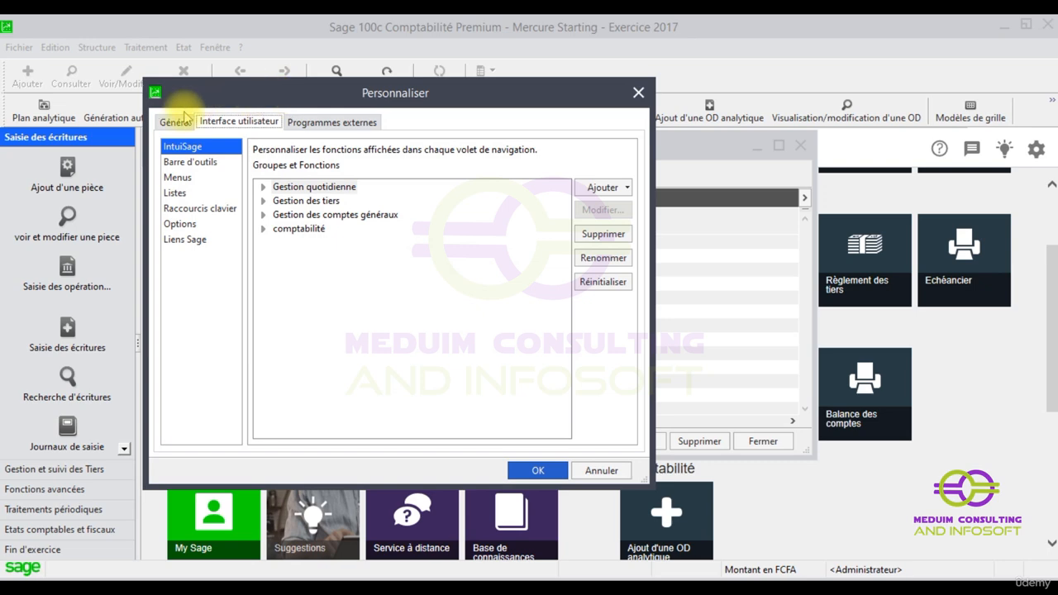
{"action": "left_click", "coordinate": [182, 123]}
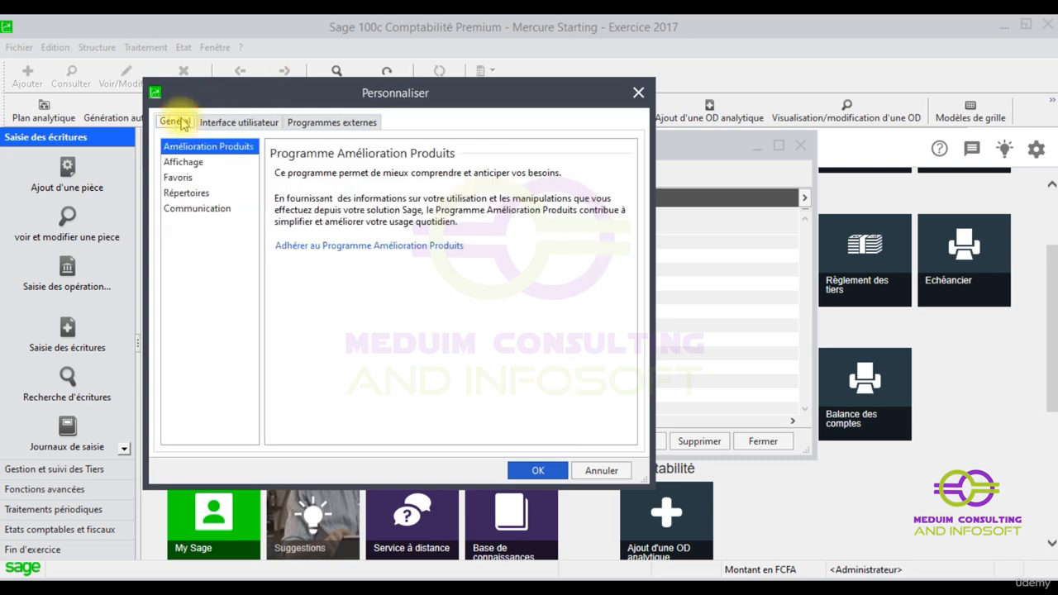
{"action": "left_click", "coordinate": [182, 165]}
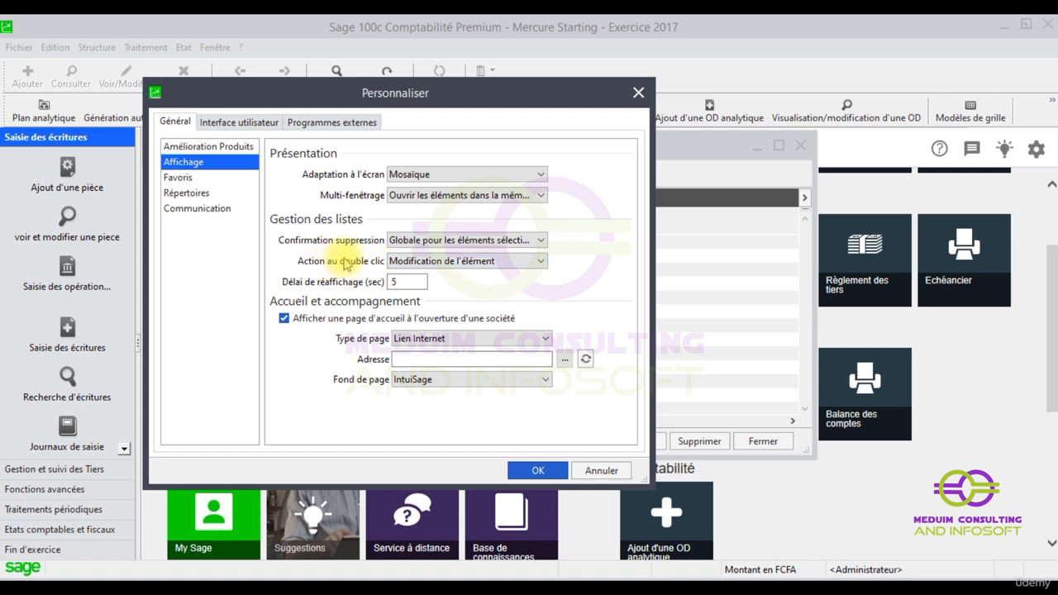
{"action": "left_click", "coordinate": [507, 266]}
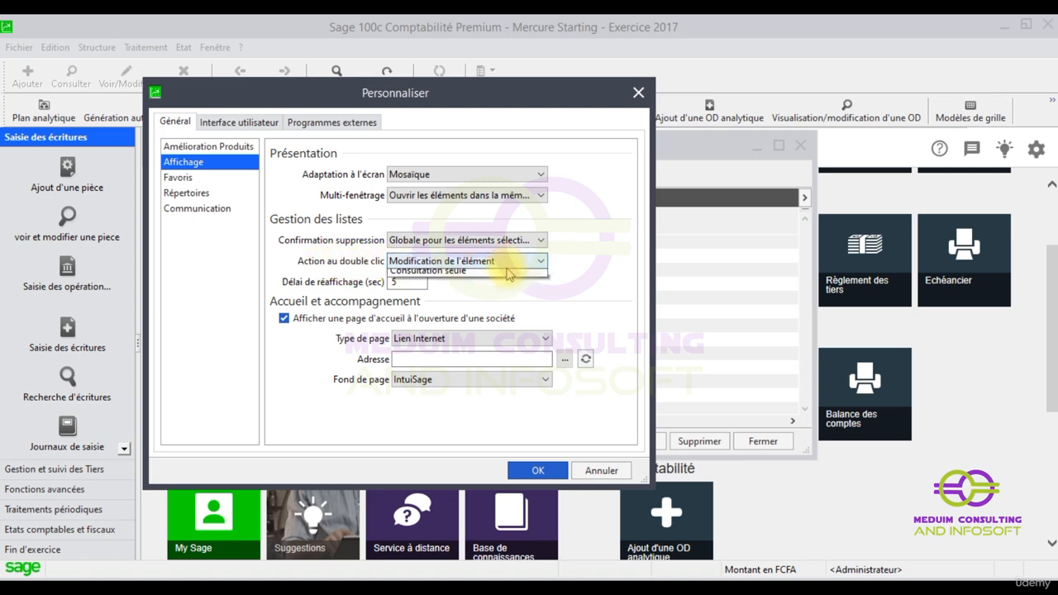
{"action": "left_click", "coordinate": [427, 289]}
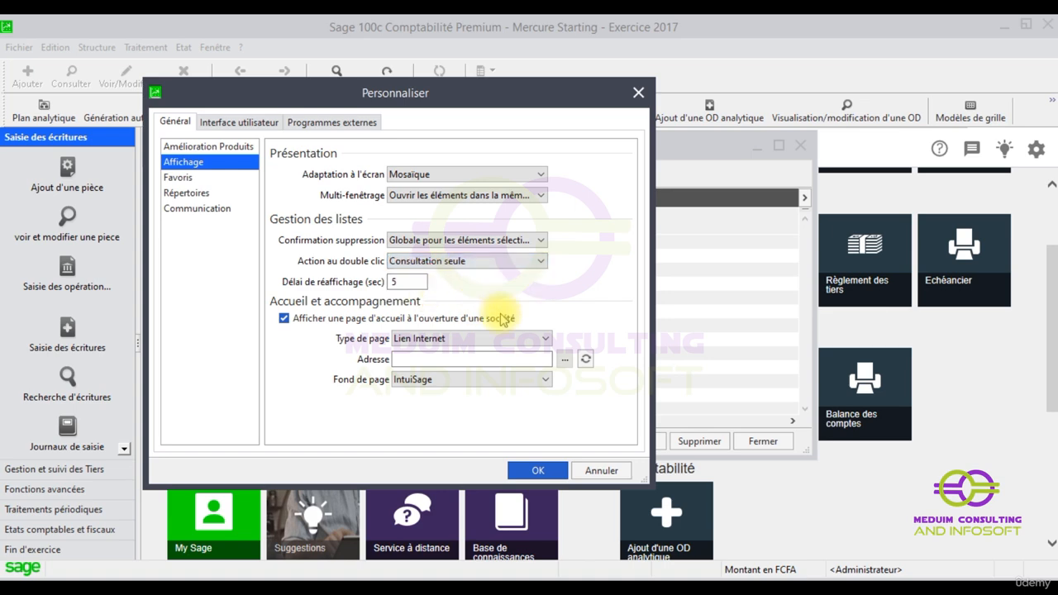
{"action": "left_click", "coordinate": [538, 470]}
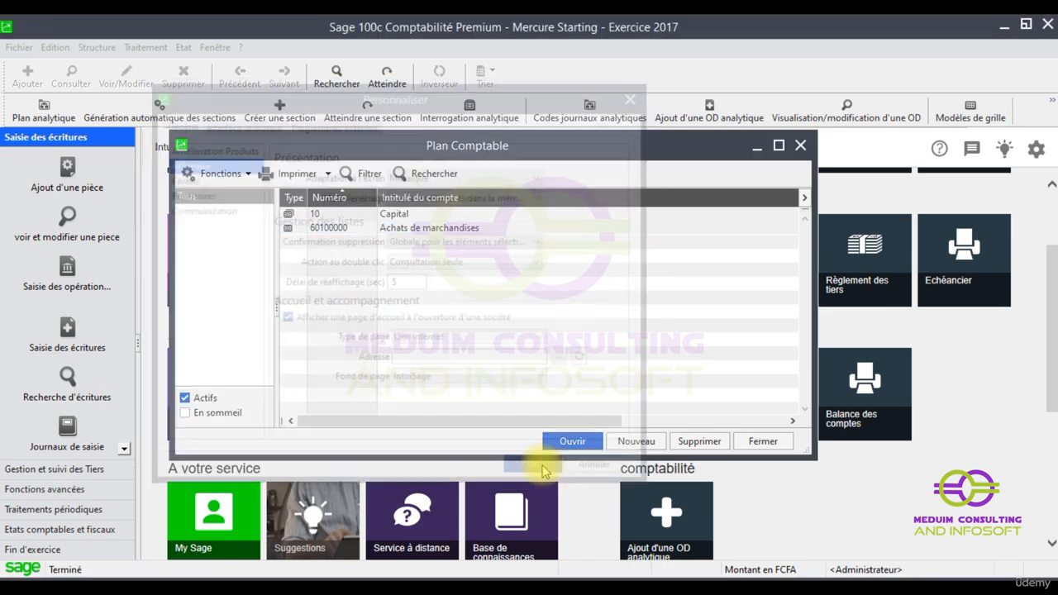
Step: Open the Achats de marchandises account twice from the list to check which of its fields can be edited, closing it each time
{"action": "double_click", "coordinate": [405, 235]}
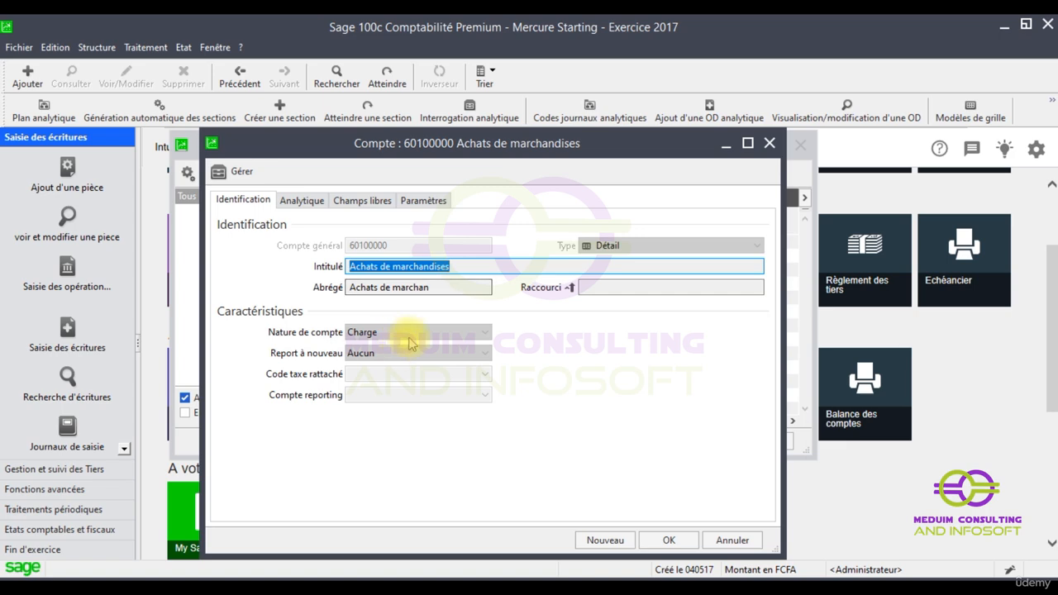
{"action": "left_click", "coordinate": [770, 144]}
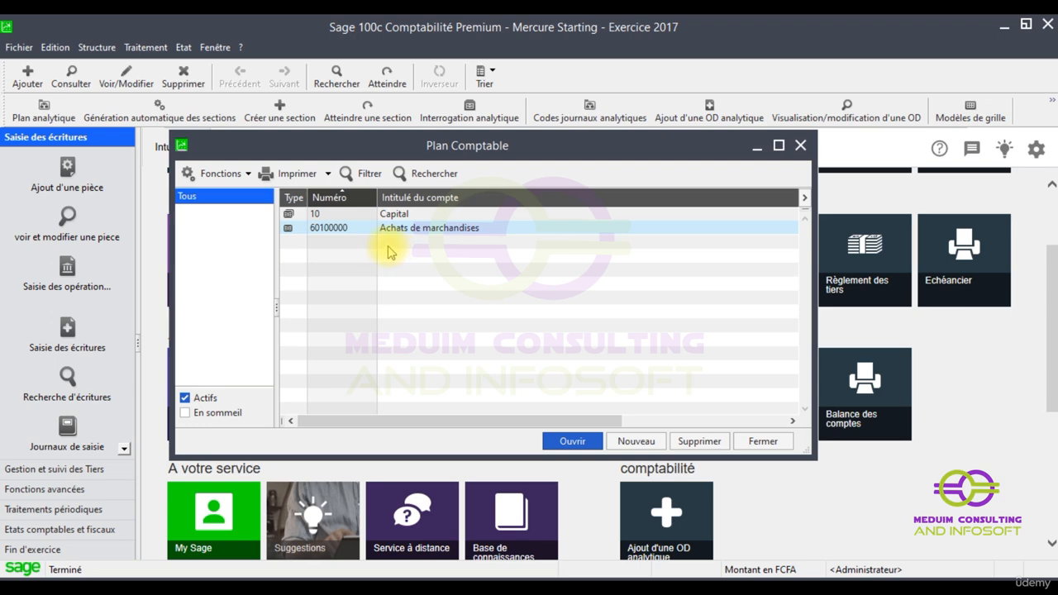
{"action": "double_click", "coordinate": [367, 229]}
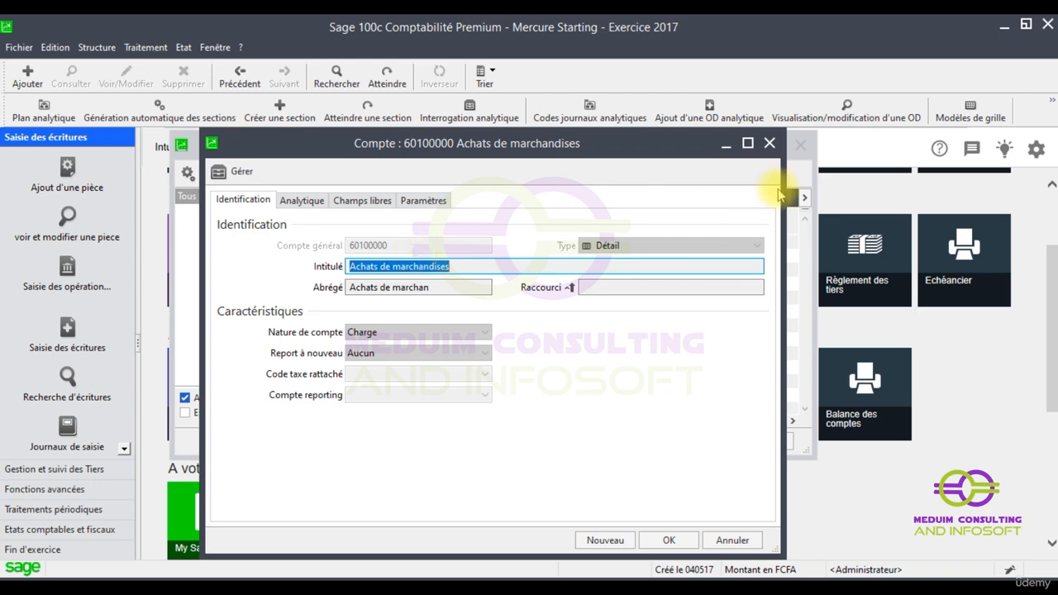
{"action": "left_click", "coordinate": [769, 144]}
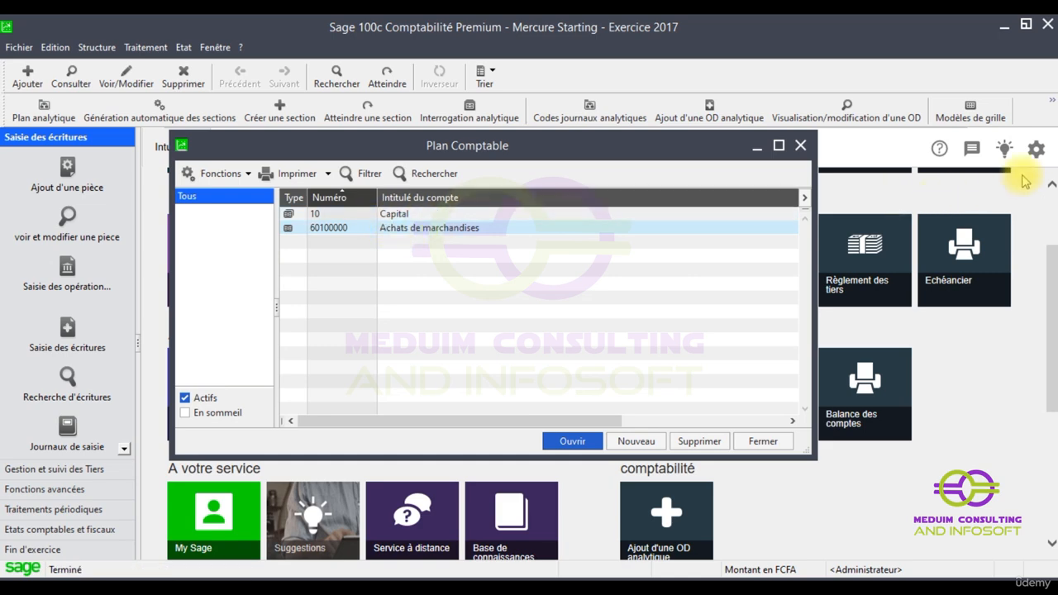
Step: Set the deletion confirmation for lists (Confirmation suppression) to Elément par élément in the display settings and select the Achats de marchandises account
{"action": "left_click", "coordinate": [1034, 148]}
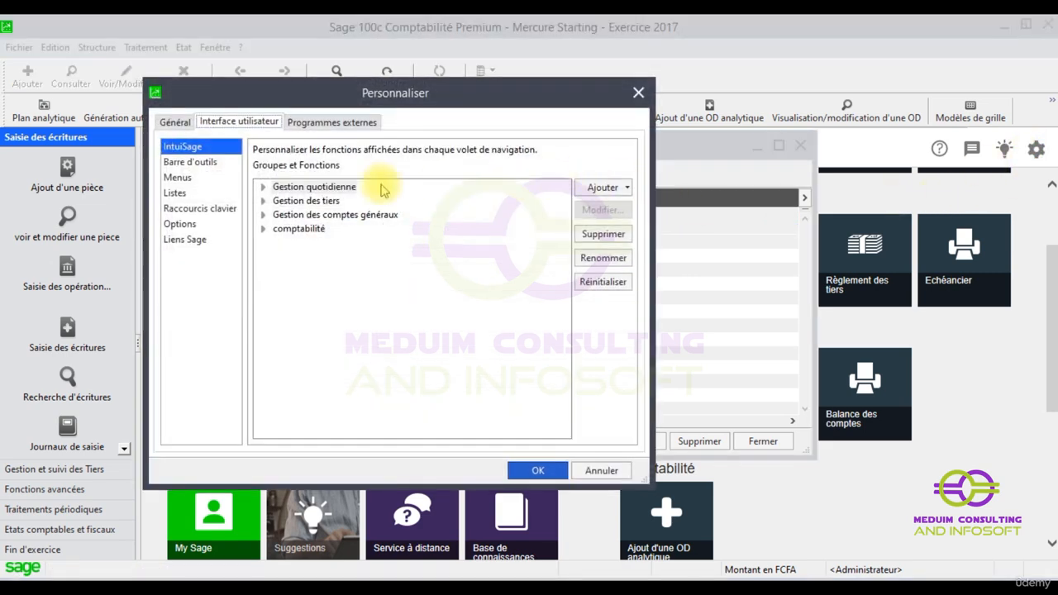
{"action": "left_click", "coordinate": [173, 123]}
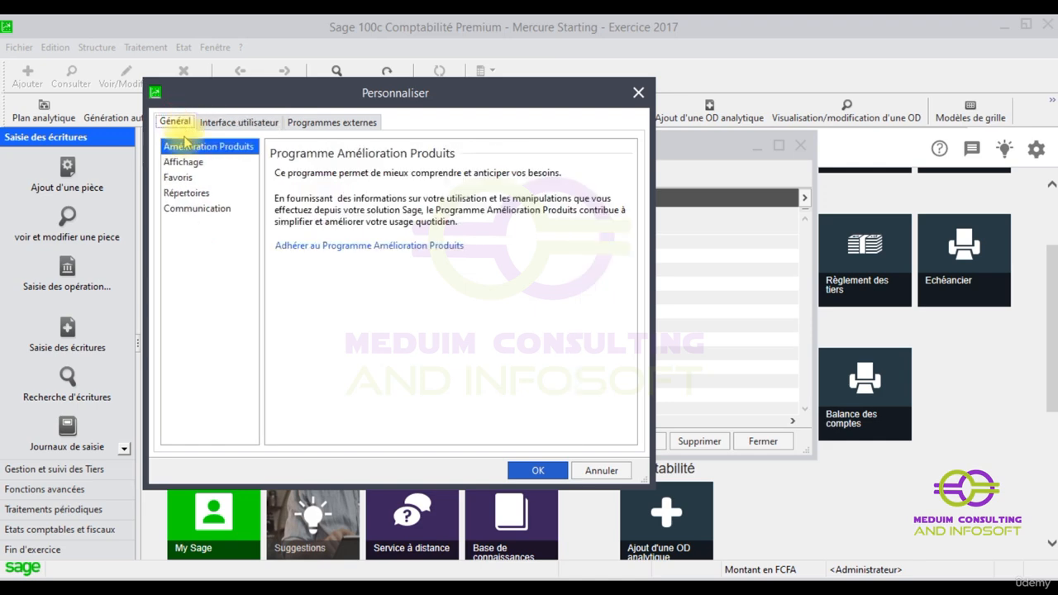
{"action": "left_click", "coordinate": [205, 161]}
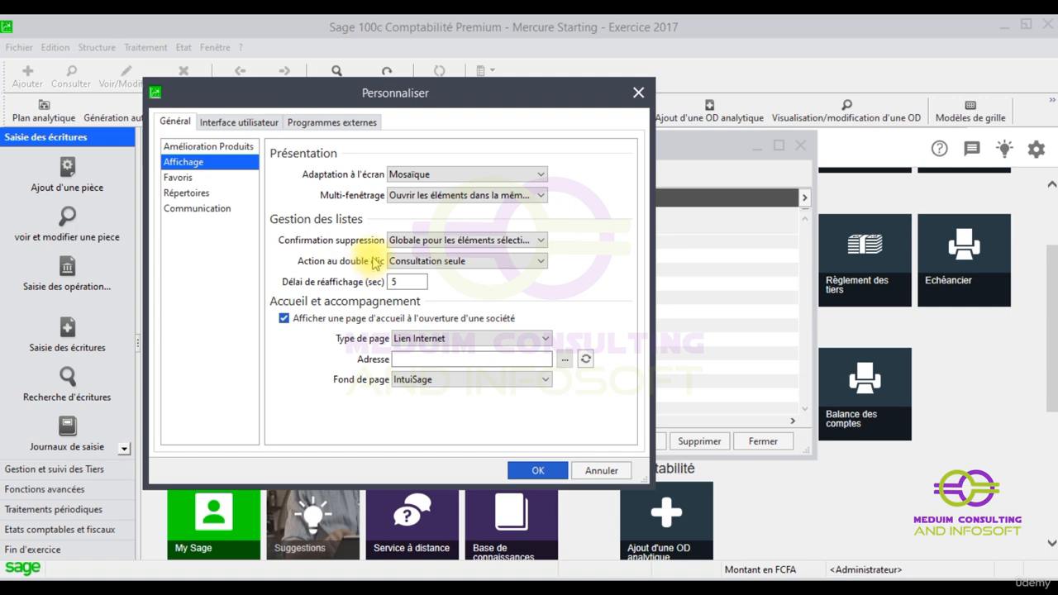
{"action": "left_click", "coordinate": [538, 240]}
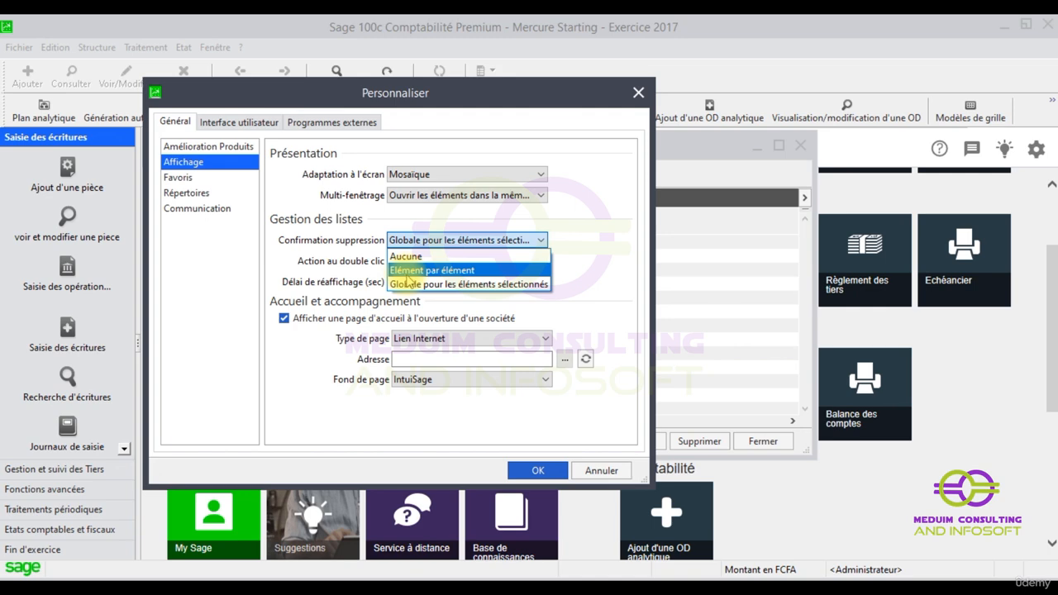
{"action": "left_click", "coordinate": [434, 270]}
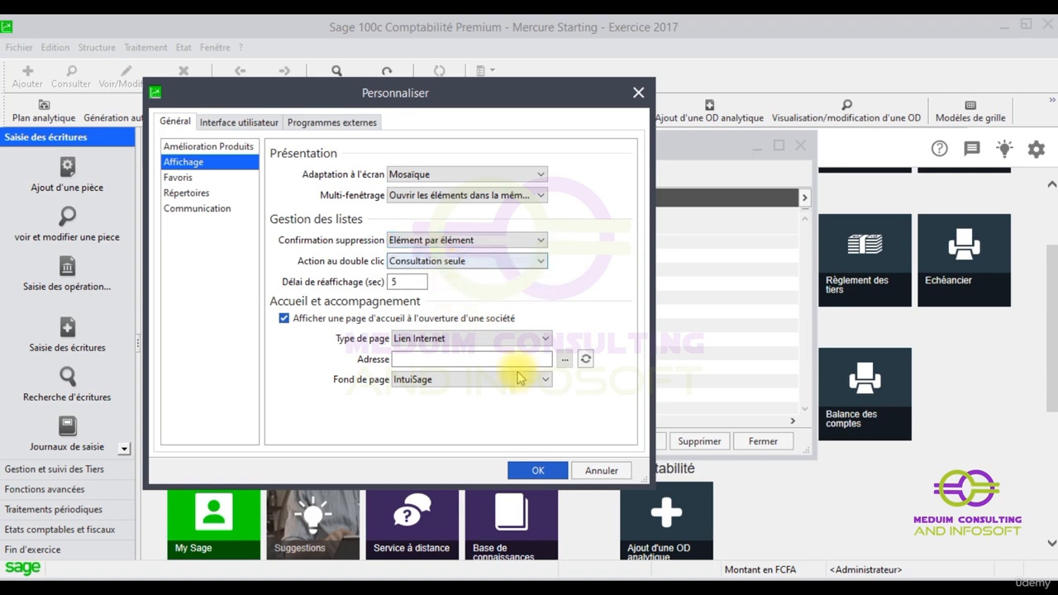
{"action": "left_click", "coordinate": [537, 475]}
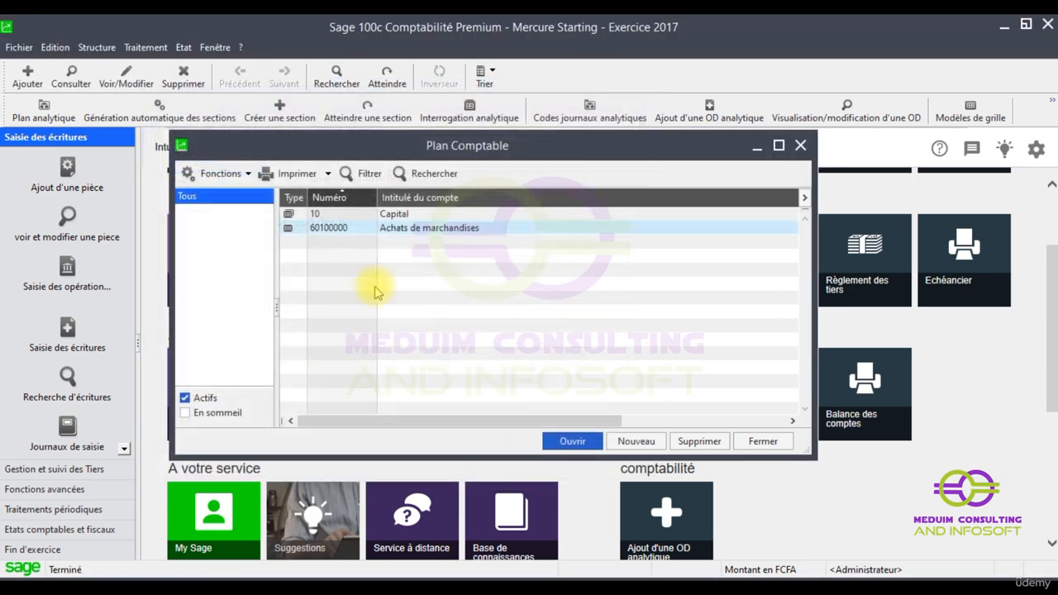
{"action": "left_click", "coordinate": [353, 237]}
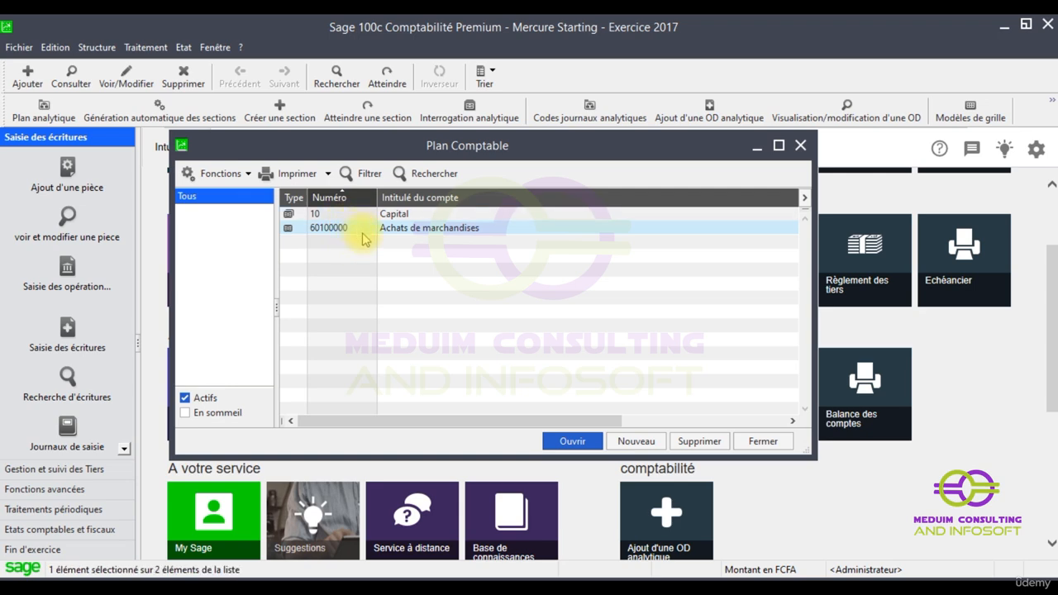
Step: Request deletion of the Capital and Achats de marchandises accounts together to check the item-by-item confirmation, declining it for each account
{"action": "left_click", "coordinate": [347, 215], "text": "ctrl"}
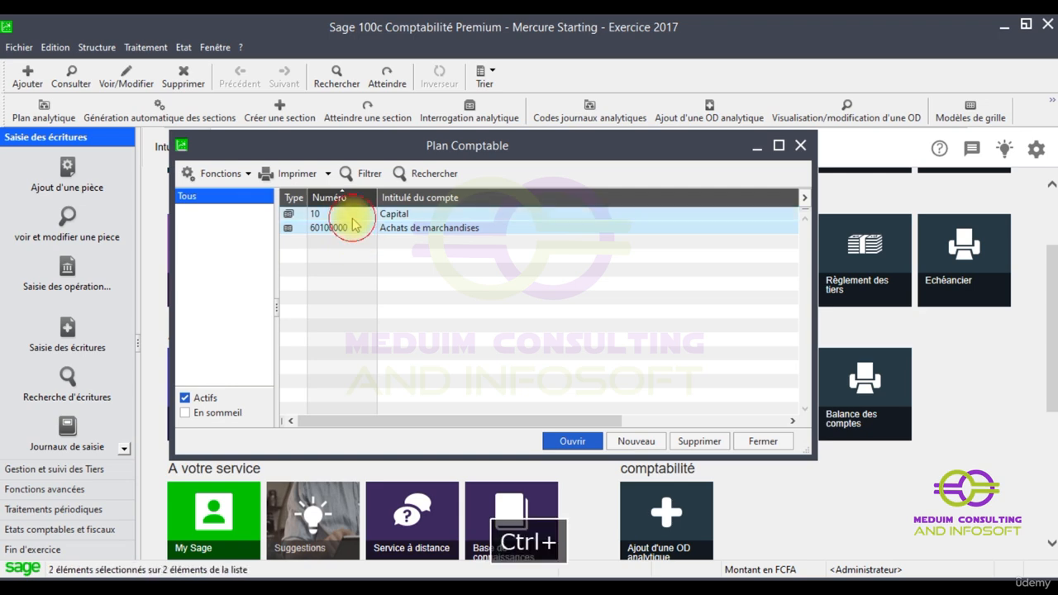
{"action": "right_click", "coordinate": [439, 221]}
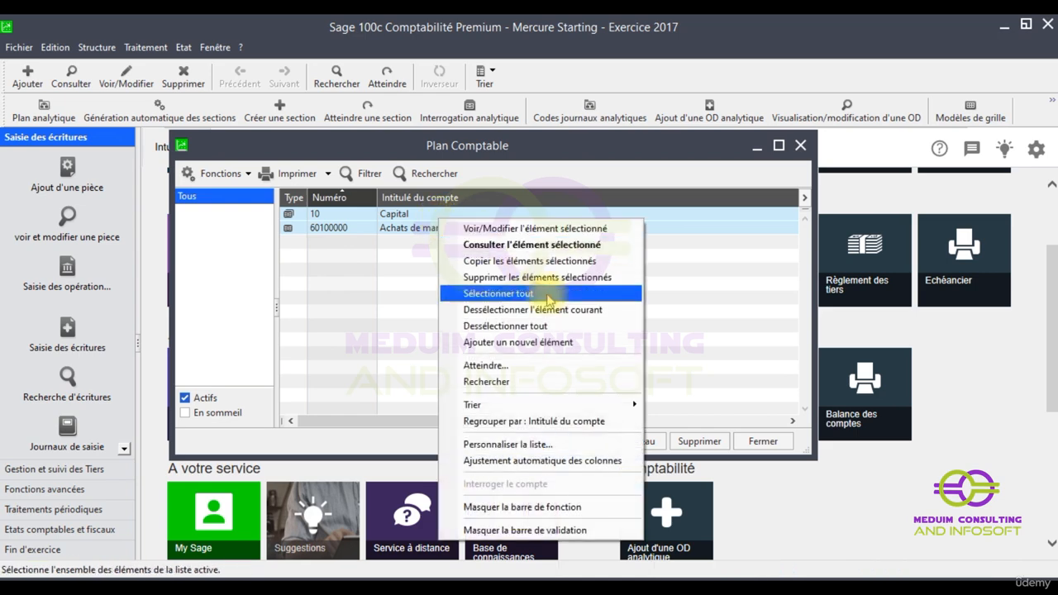
{"action": "left_click", "coordinate": [514, 279]}
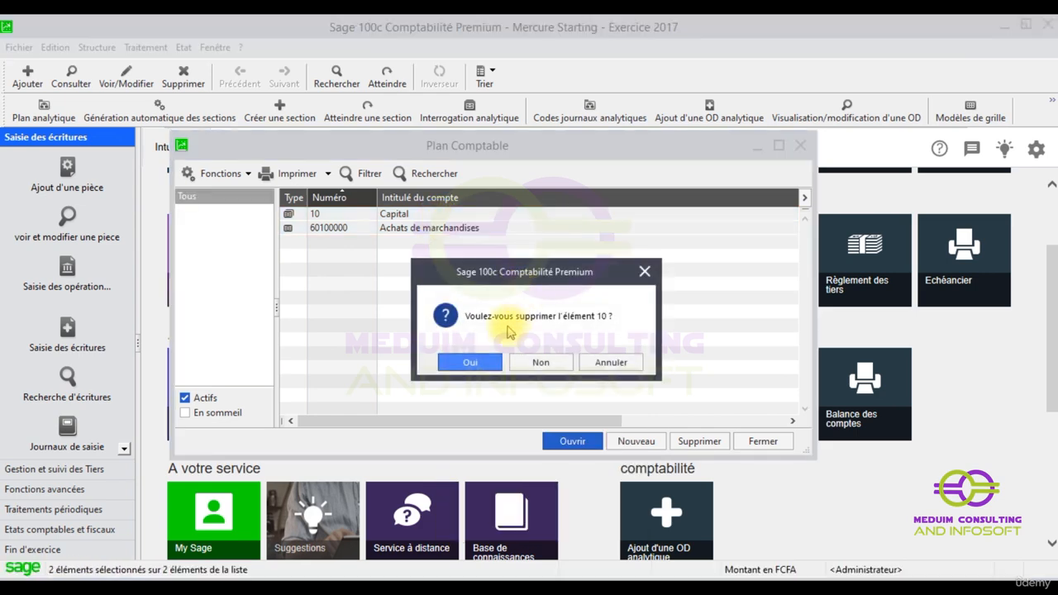
{"action": "left_click", "coordinate": [545, 362]}
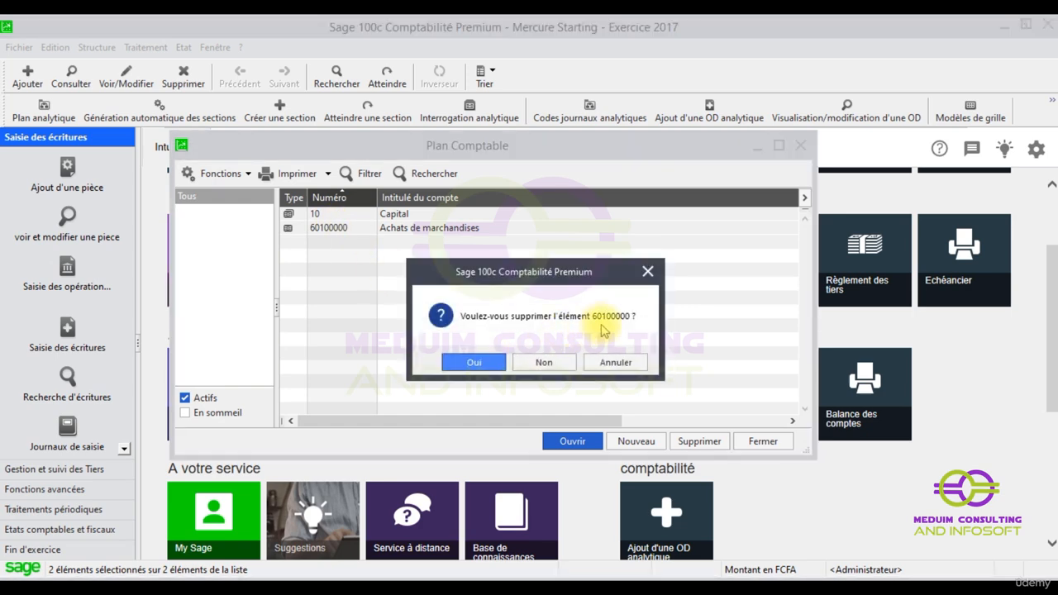
{"action": "left_click", "coordinate": [541, 363]}
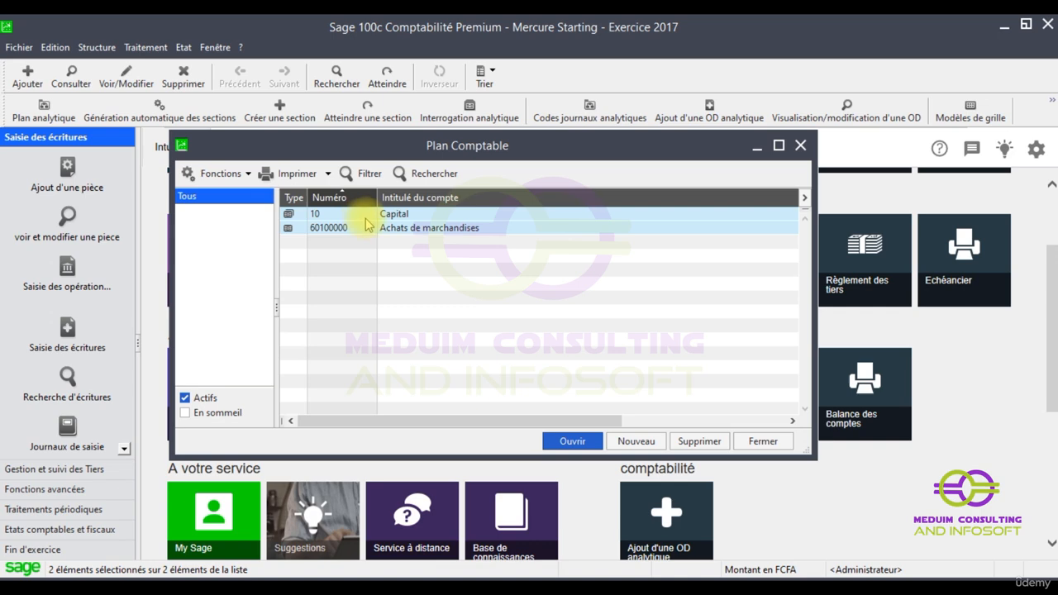
Step: Set the deletion confirmation for lists (Confirmation suppression) to Globale pour les éléments sélectionnés in the general display settings
{"action": "left_click", "coordinate": [1036, 151]}
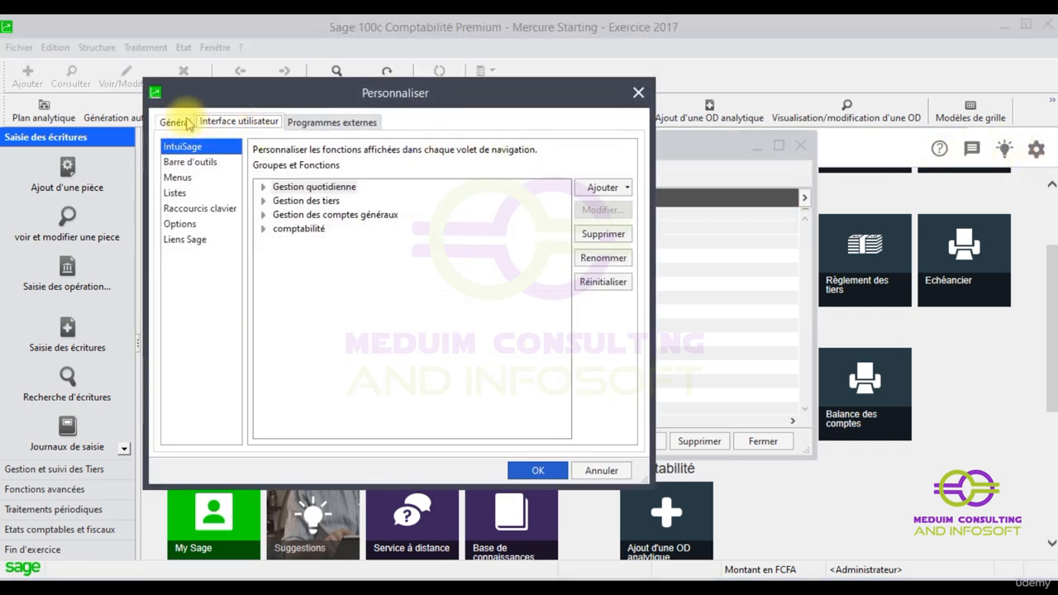
{"action": "left_click", "coordinate": [183, 124]}
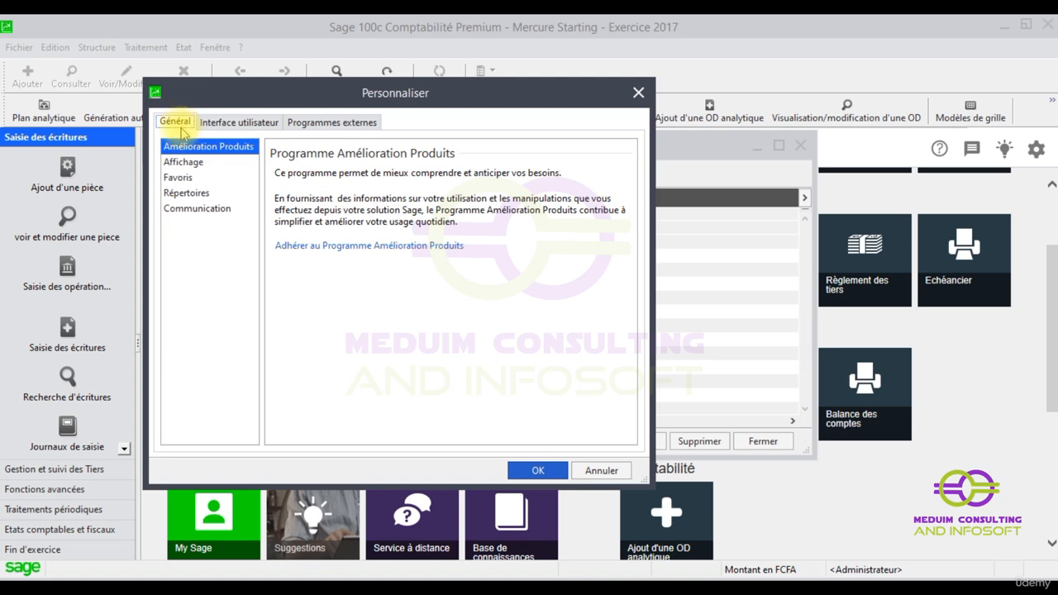
{"action": "left_click", "coordinate": [183, 164]}
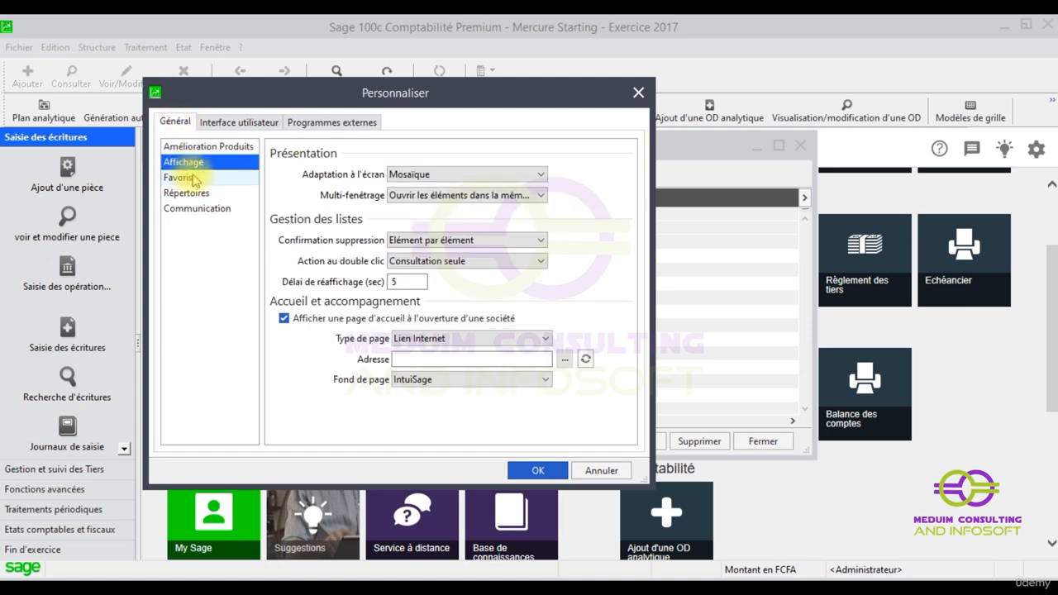
{"action": "left_click", "coordinate": [484, 240]}
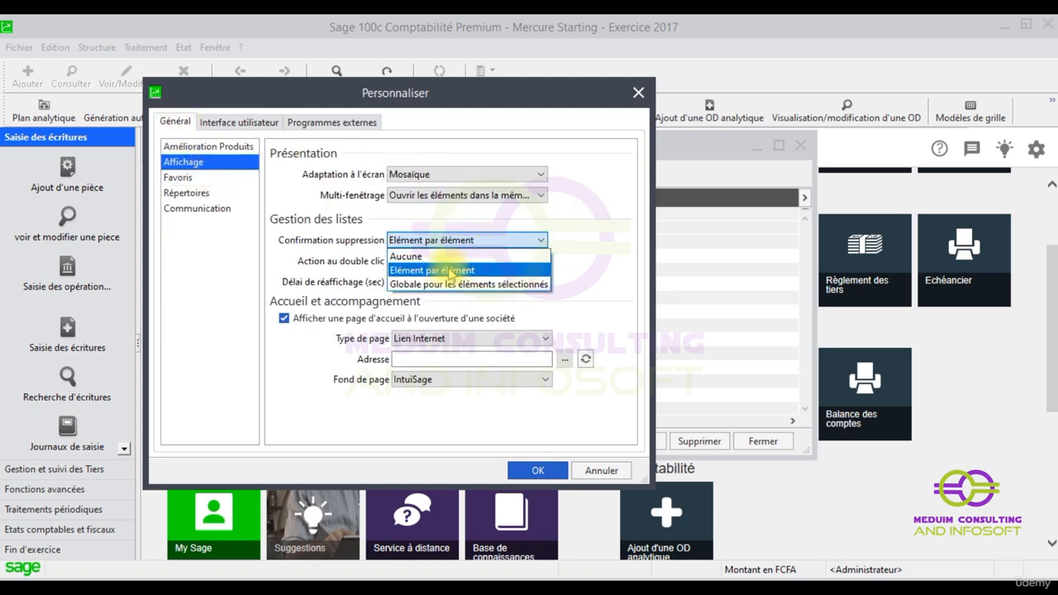
{"action": "left_click", "coordinate": [445, 284]}
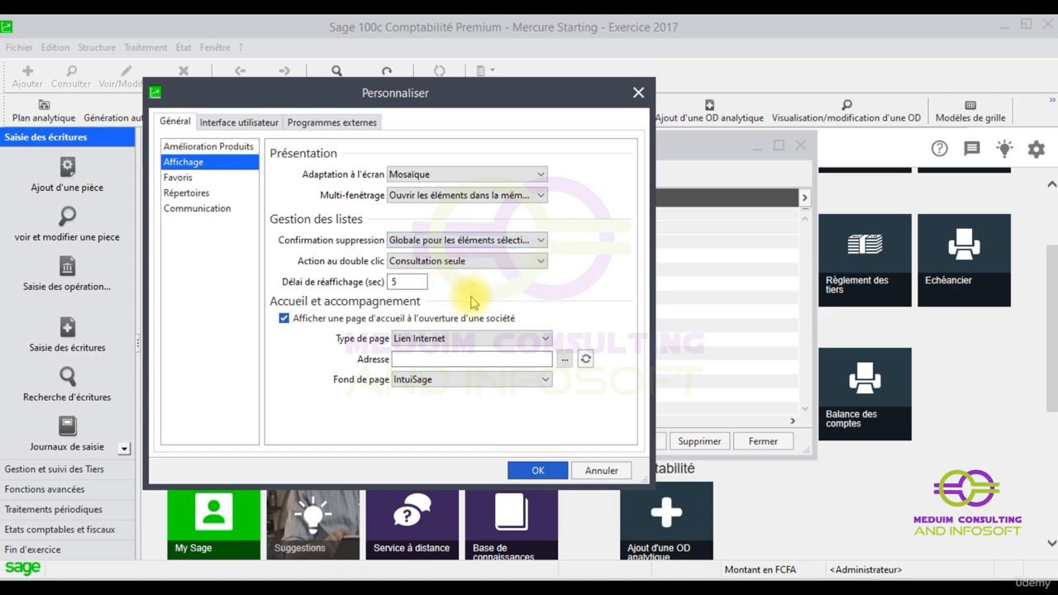
{"action": "left_click", "coordinate": [537, 470]}
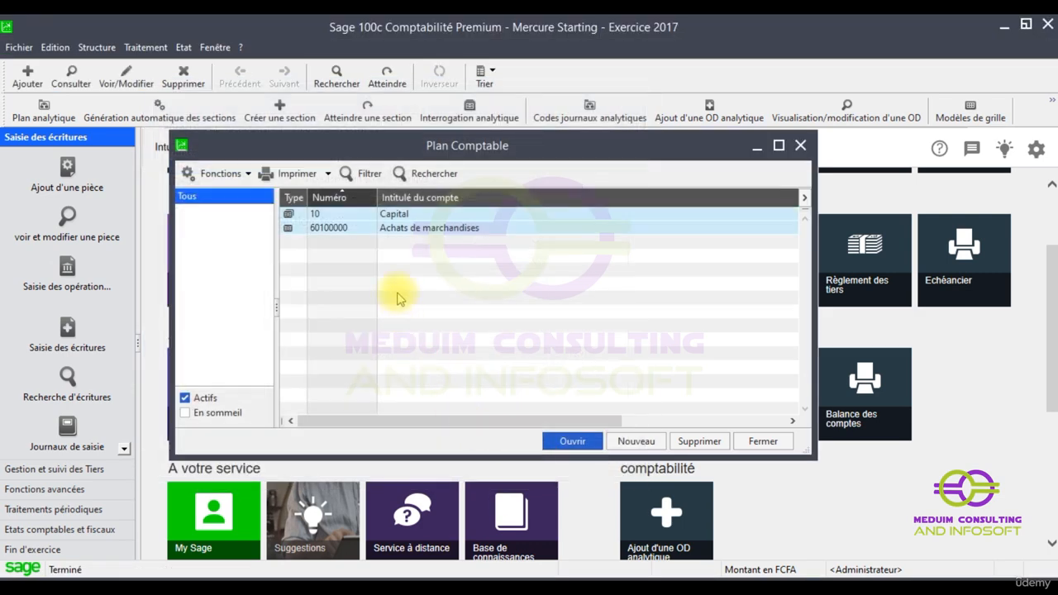
Step: Request deletion of both selected accounts to check the global confirmation, decline it, and select only the Achats de marchandises account
{"action": "right_click", "coordinate": [353, 224]}
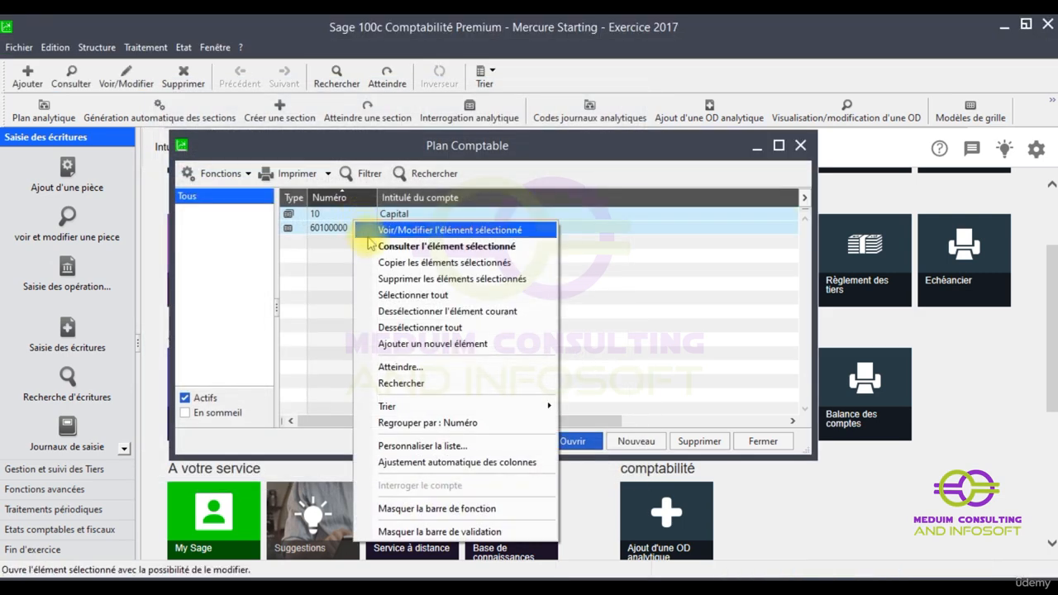
{"action": "left_click", "coordinate": [417, 279]}
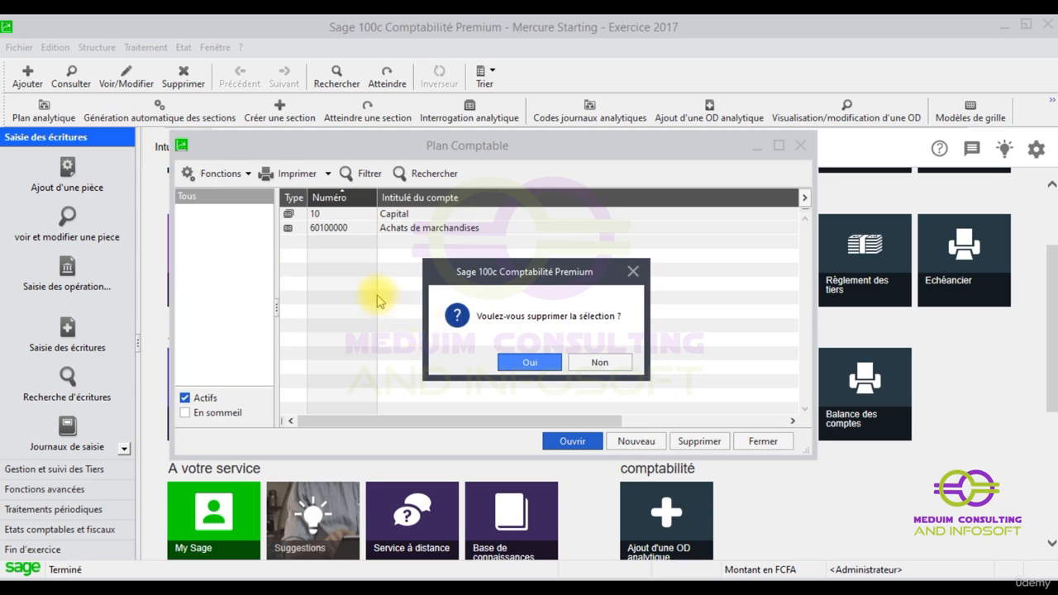
{"action": "left_click", "coordinate": [600, 365]}
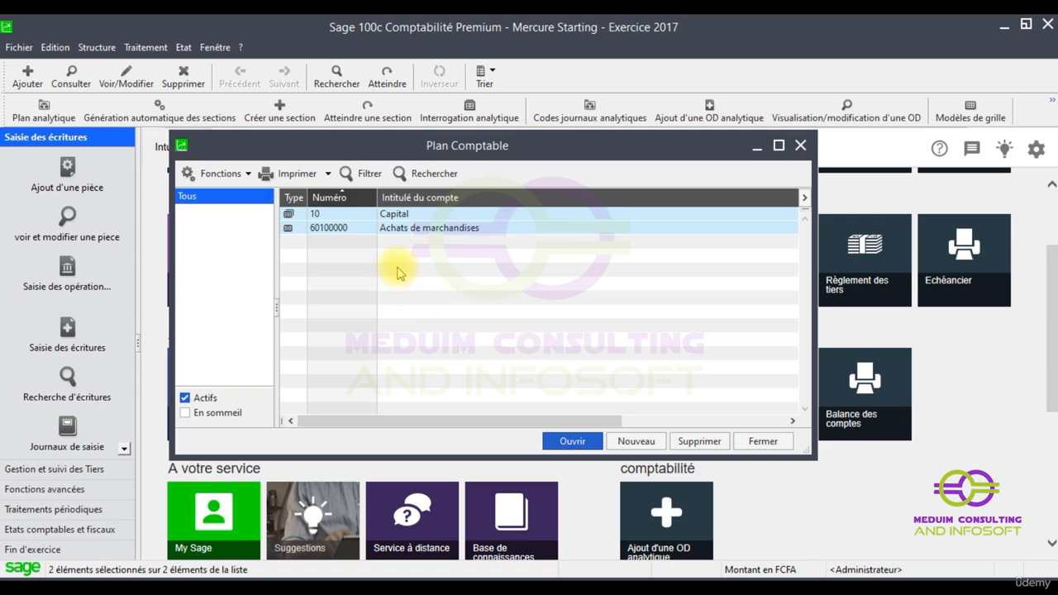
{"action": "left_click", "coordinate": [415, 228]}
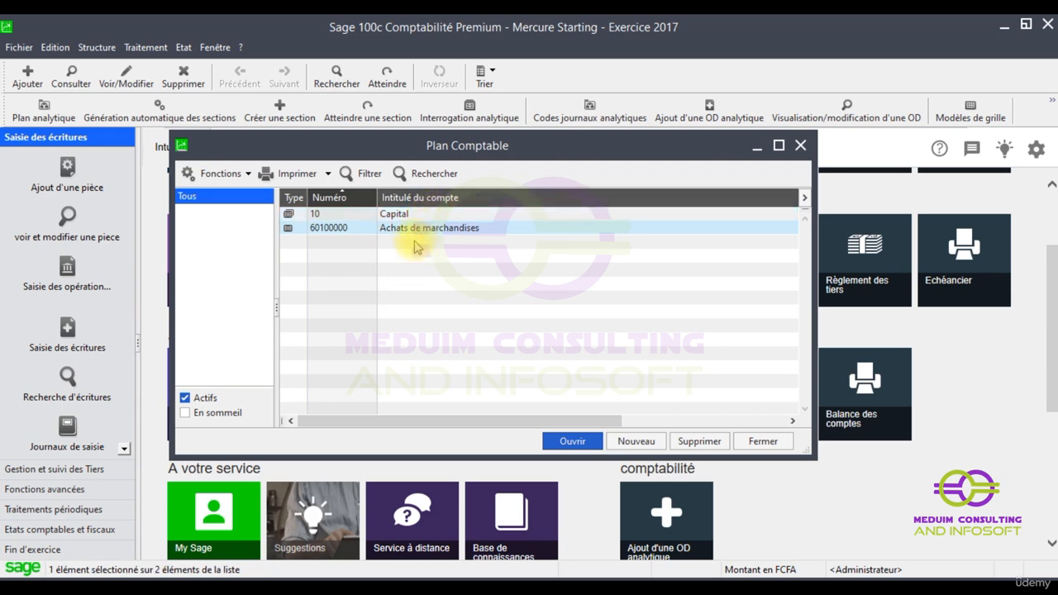